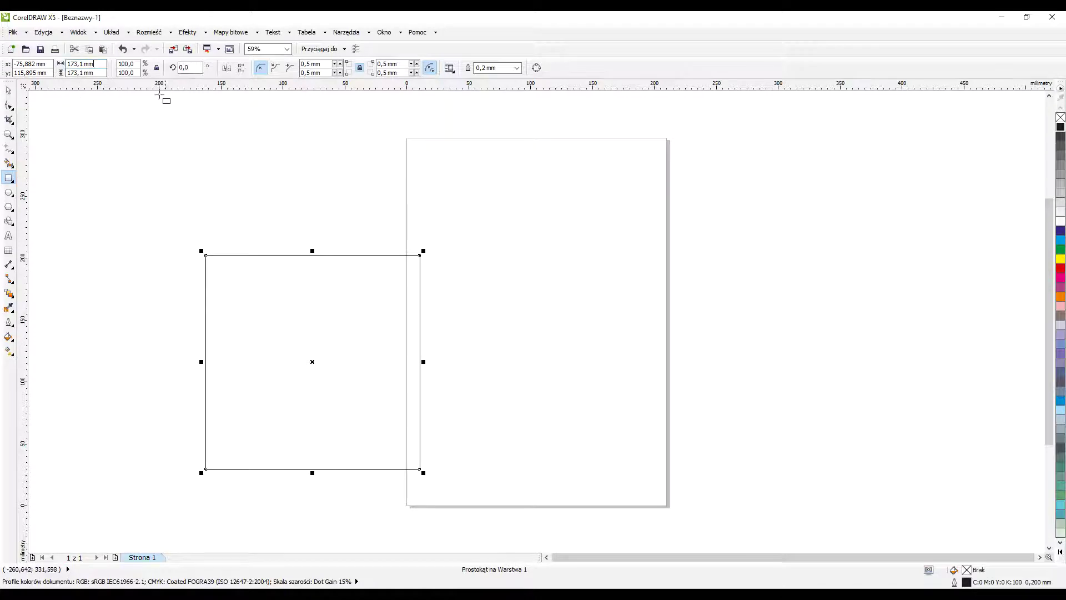
Resize the square to 160 x 160 mm and centre it on the page.
{"action": "type", "text": "160"}
{"action": "key", "text": "Tab"}
{"action": "type", "text": "160"}
{"action": "key", "text": "Return"}
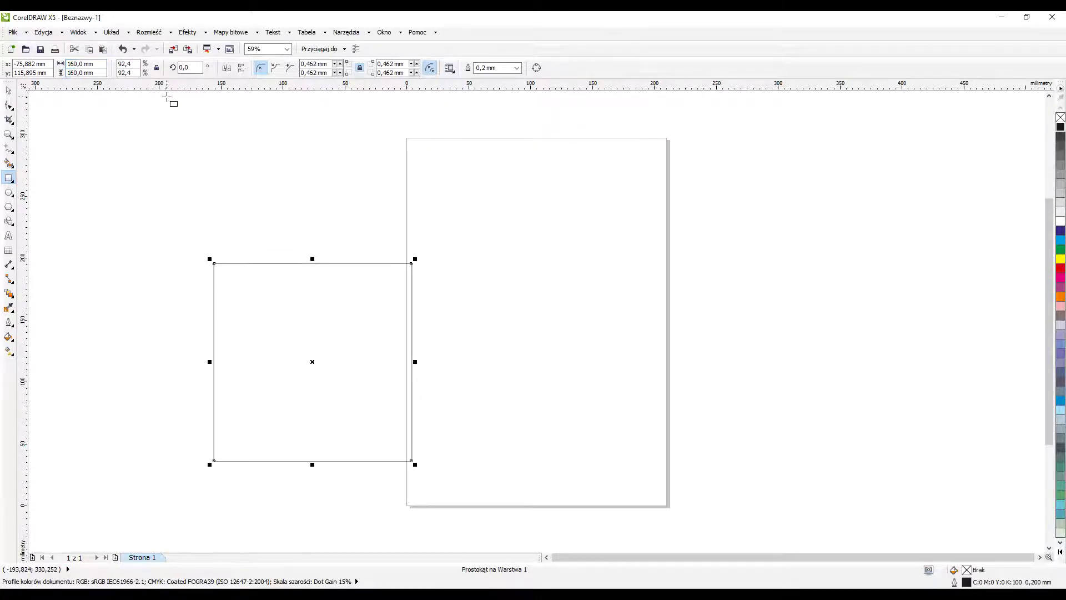
{"action": "key", "text": "p"}
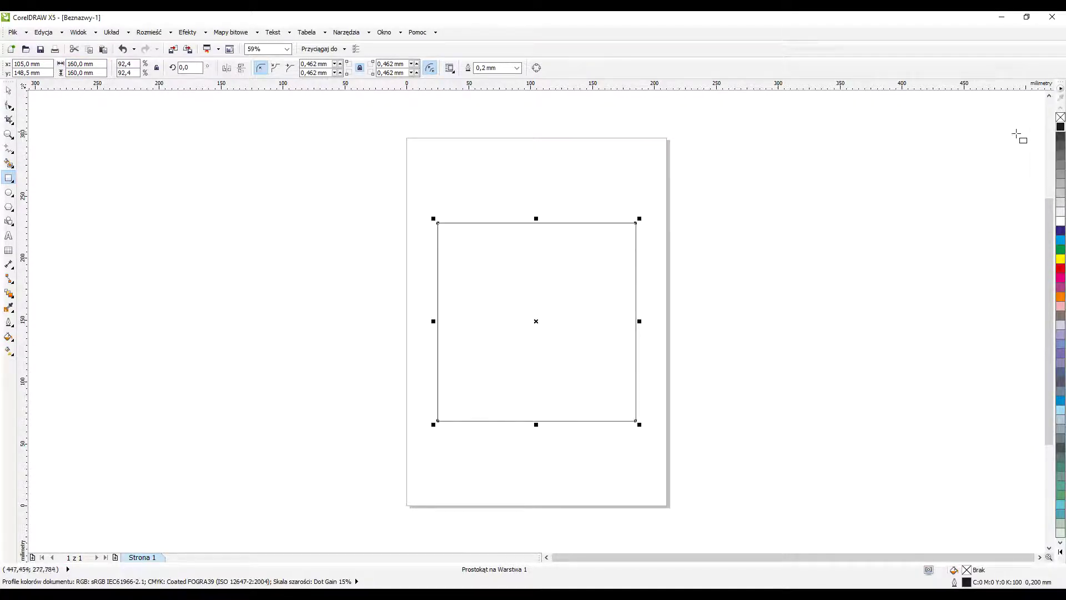
Give the square a black fill with no outline and set its corner radius to 0 mm.
{"action": "right_click", "coordinate": [1060, 117]}
{"action": "left_click", "coordinate": [1061, 127]}
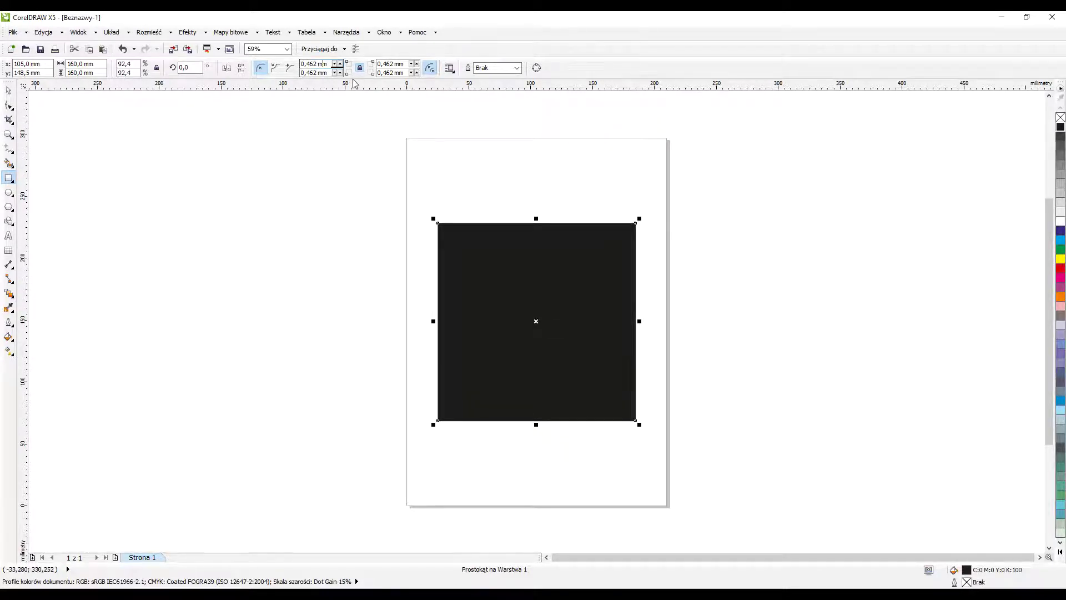
{"action": "triple_click", "coordinate": [326, 65]}
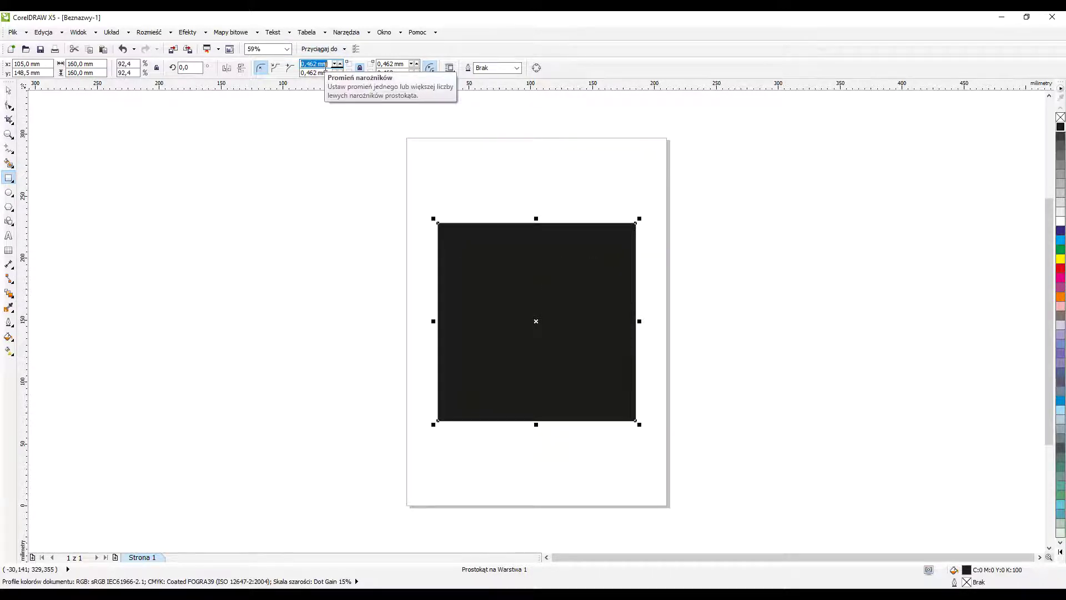
{"action": "type", "text": "0"}
{"action": "key", "text": "Return"}
Create a concentric 156 x 156 mm copy of the black square, fill it red and deselect it.
{"action": "key", "text": "space"}
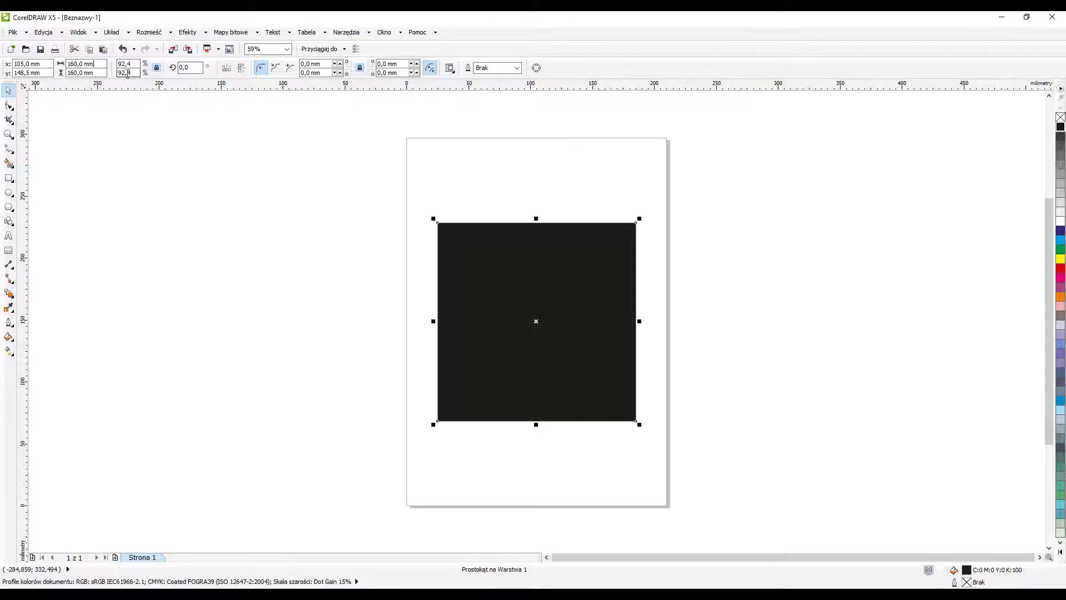
{"action": "key", "text": "Return"}
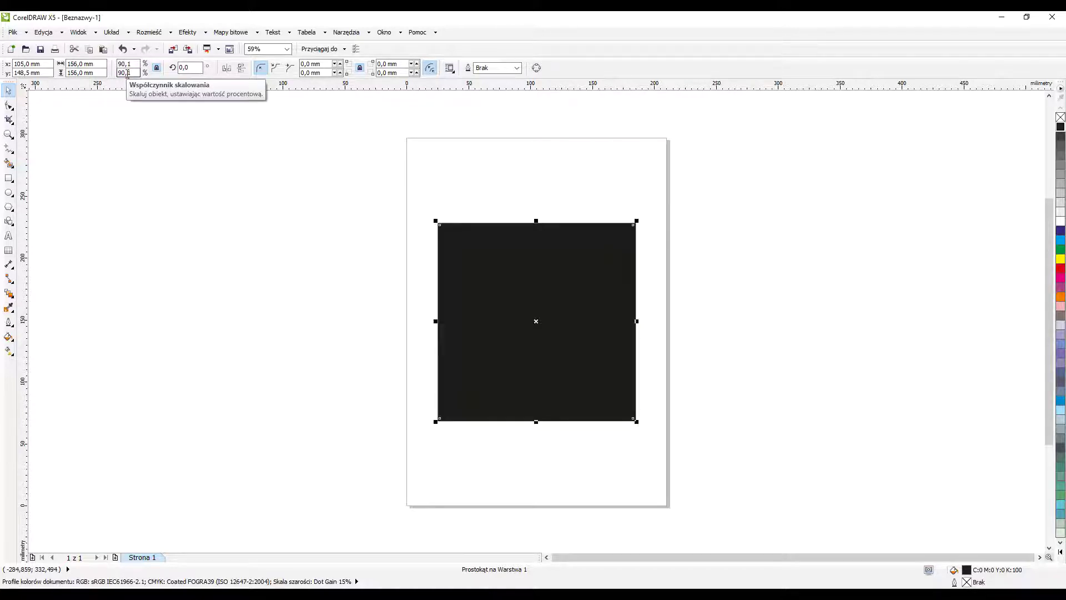
{"action": "left_click", "coordinate": [1061, 268]}
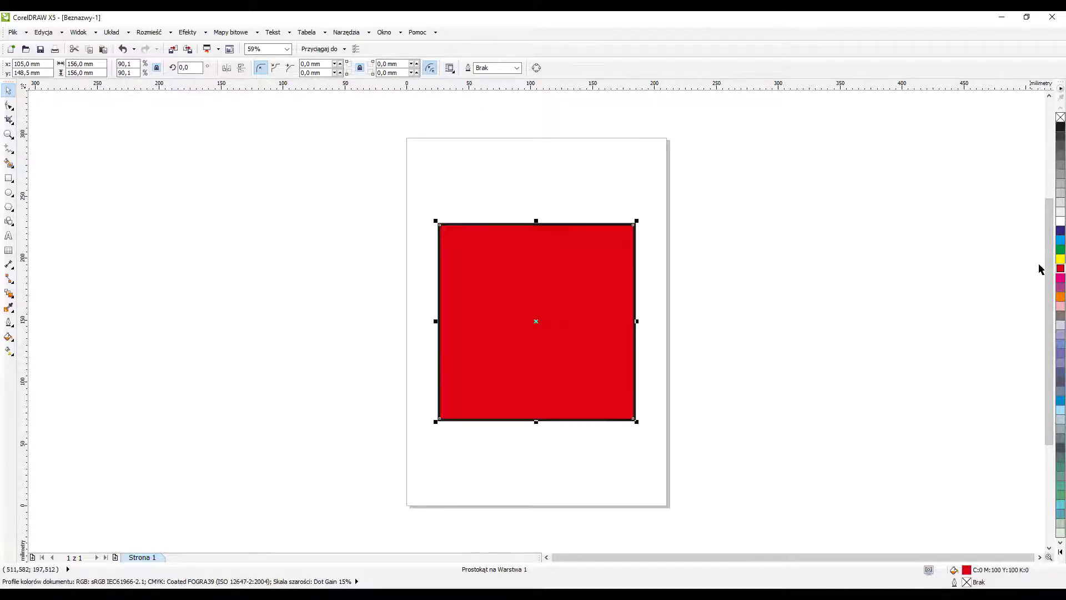
{"action": "left_click", "coordinate": [687, 267]}
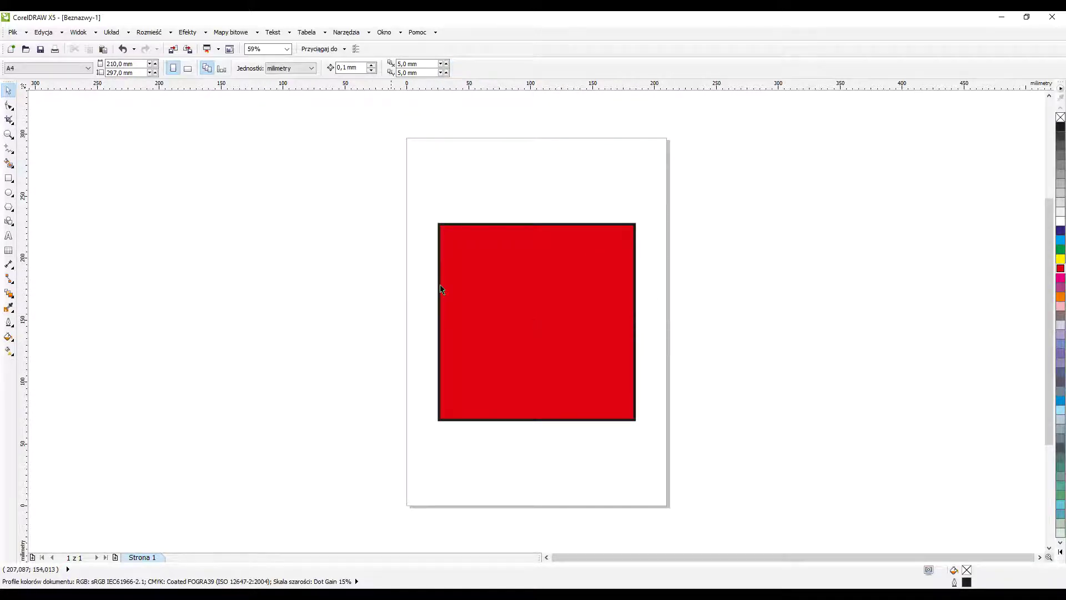
Add the four-letter first name in capitals as artistic text on the empty area beside the page.
{"action": "left_click", "coordinate": [9, 236]}
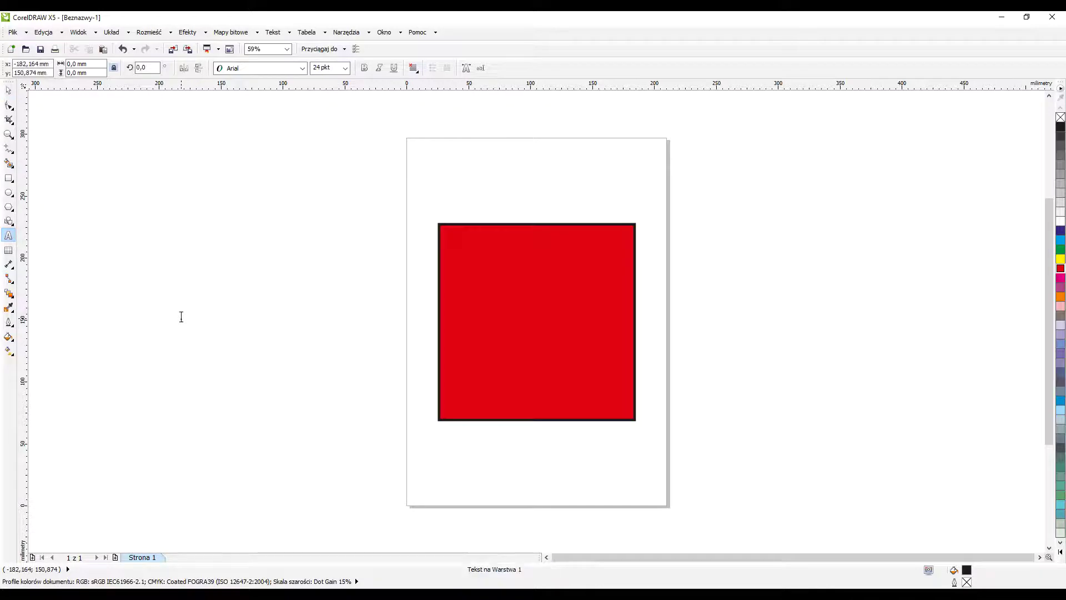
{"action": "left_click", "coordinate": [181, 316]}
{"action": "type", "text": "AREK"}
{"action": "key", "text": "ctrl+a"}
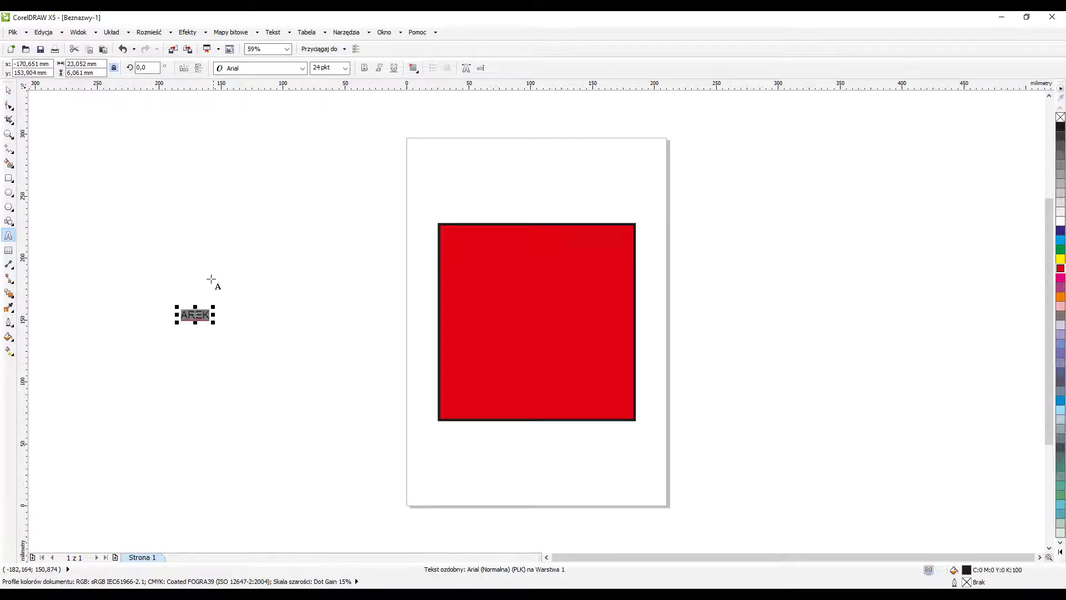
Enlarge the name text to about 117 mm wide and change its font to Legothick.
{"action": "left_click", "coordinate": [9, 90]}
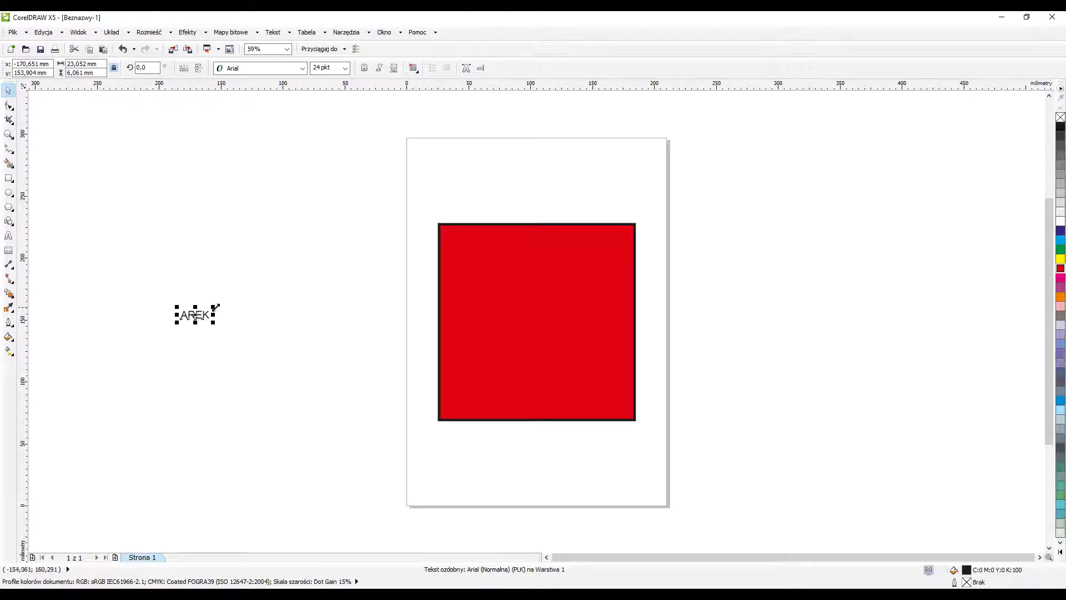
{"action": "left_click_drag", "start_coordinate": [216, 307], "coordinate": [334, 249]}
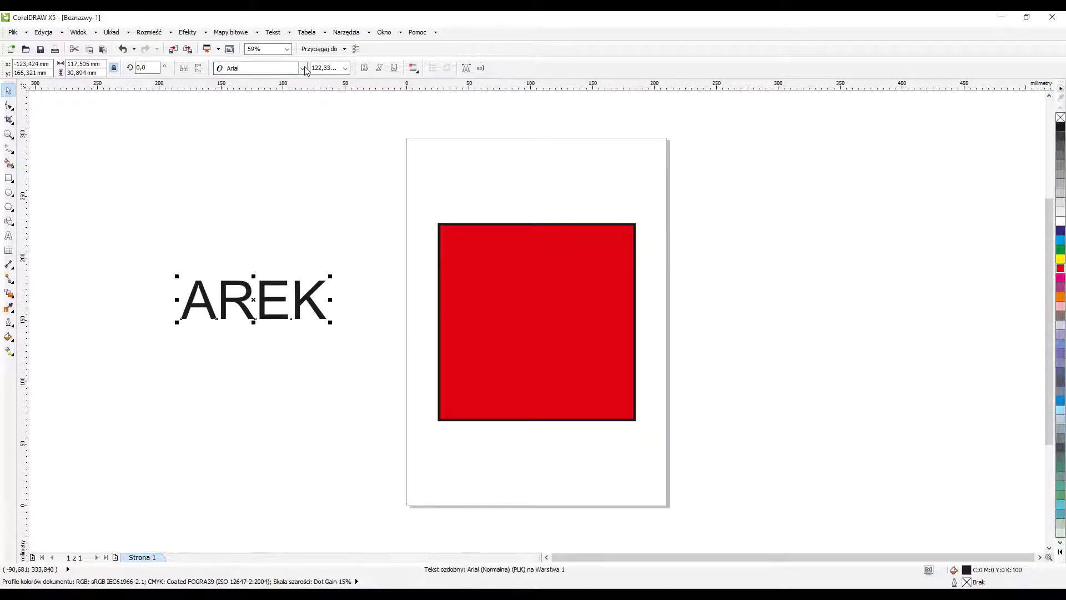
{"action": "left_click", "coordinate": [303, 67]}
{"action": "left_click", "coordinate": [289, 99]}
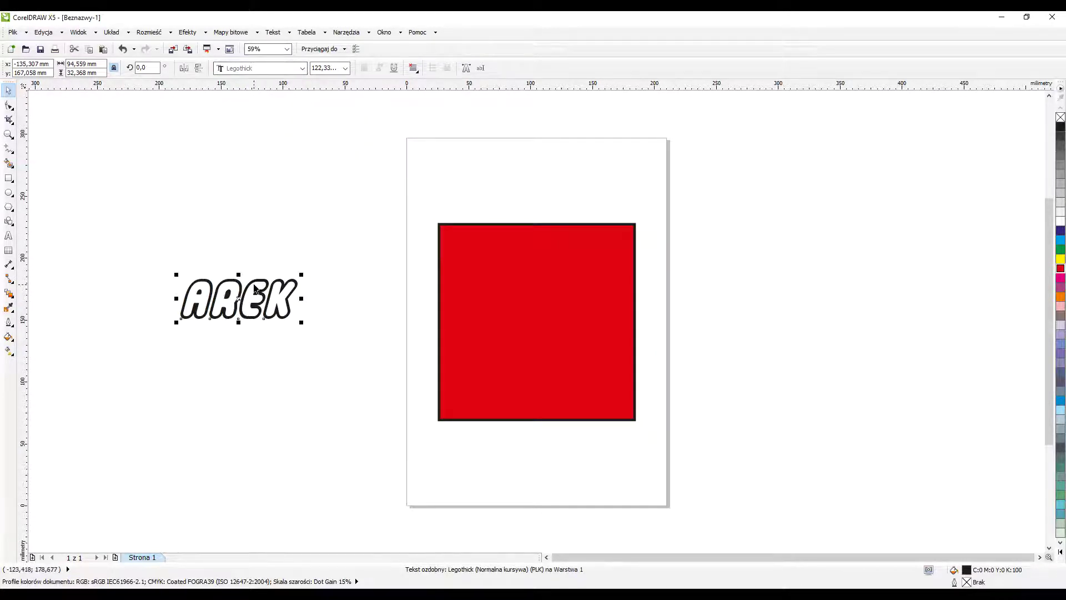
Tighten the letter spacing of the name with the Shape tool so that the letter outlines overlap.
{"action": "left_click", "coordinate": [9, 105]}
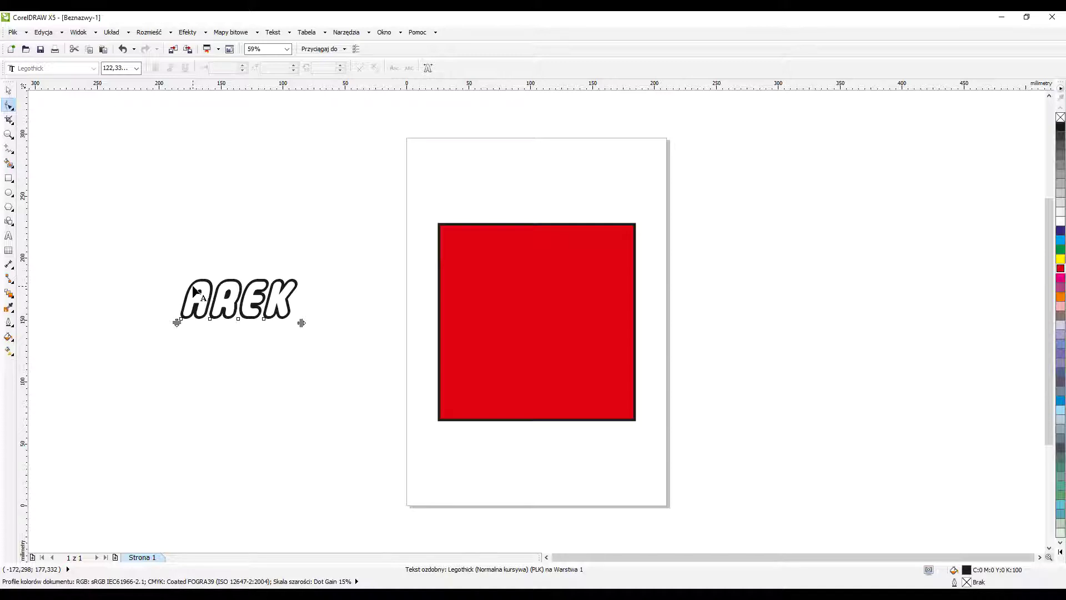
{"action": "scroll", "coordinate": [192, 286], "scroll_direction": "up", "scroll_amount": 2}
{"action": "left_click_drag", "start_coordinate": [423, 362], "coordinate": [393, 362]}
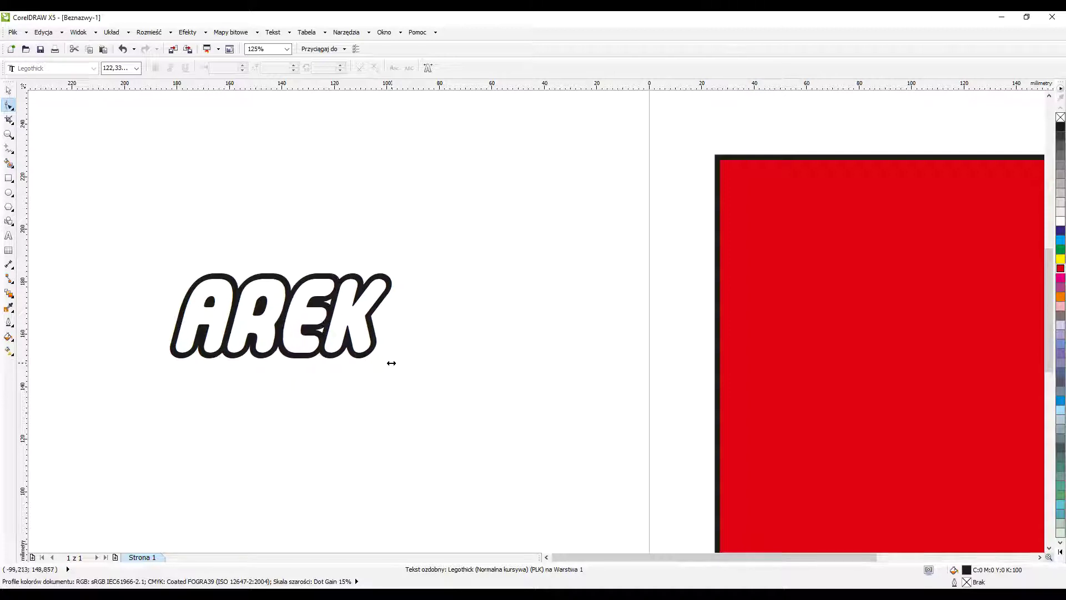
{"action": "scroll", "coordinate": [393, 362], "scroll_direction": "down", "scroll_amount": 2}
{"action": "left_click", "coordinate": [8, 90]}
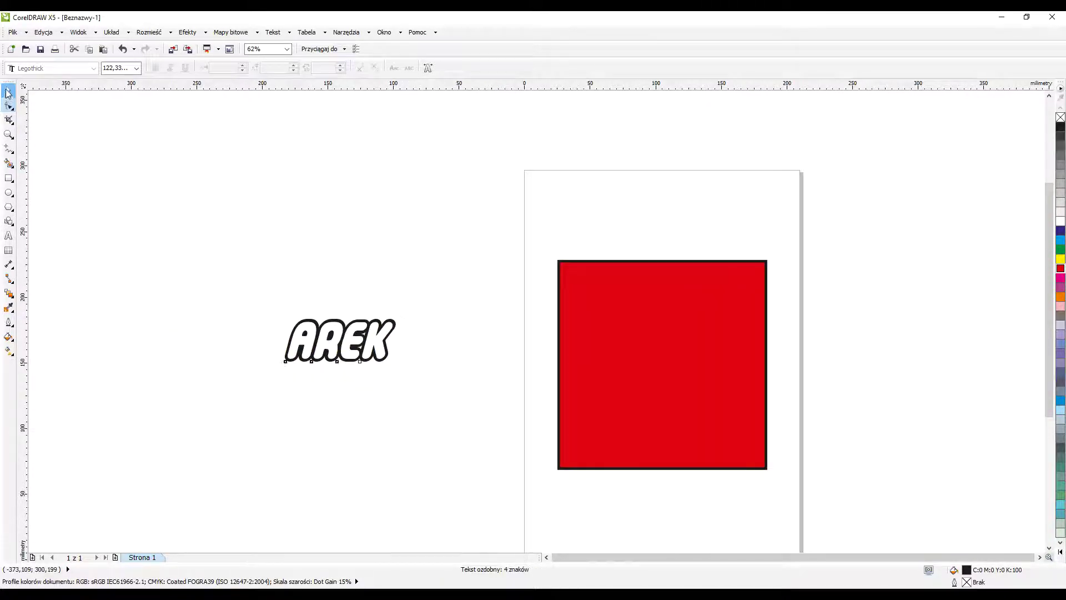
Centre the name text on the page over the red square and enlarge it to about 130 mm wide.
{"action": "scroll", "coordinate": [216, 261], "scroll_direction": "down", "scroll_amount": 2}
{"action": "scroll", "coordinate": [305, 308], "scroll_direction": "up", "scroll_amount": 2}
{"action": "key", "text": "p"}
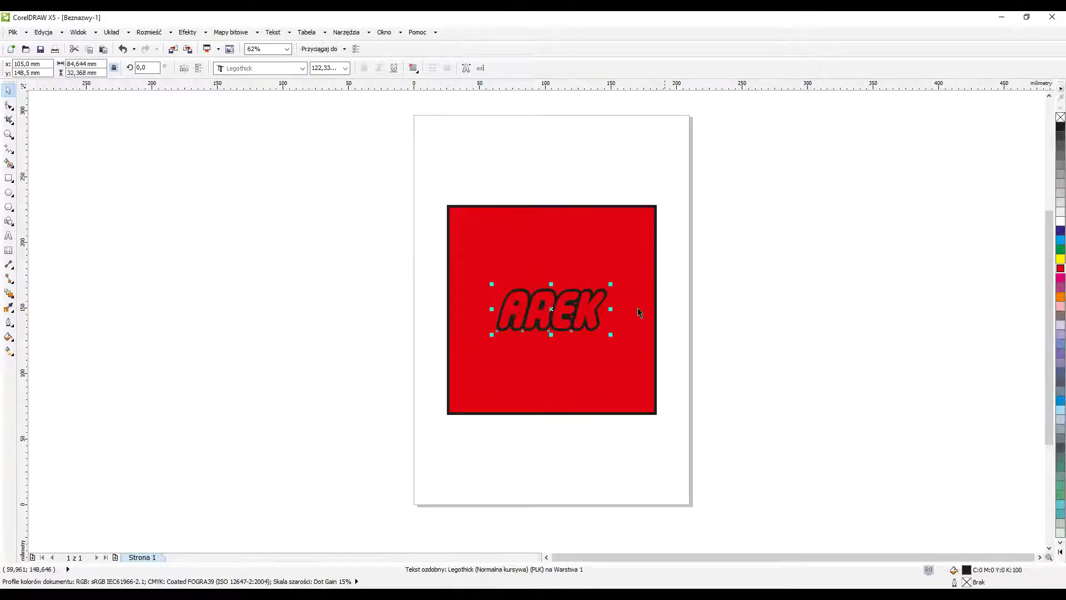
{"action": "left_click_drag", "start_coordinate": [610, 285], "coordinate": [641, 273]}
Move the name text straight down off the red square to the empty area just below the page.
{"action": "scroll", "coordinate": [628, 316], "scroll_direction": "up", "scroll_amount": 4}
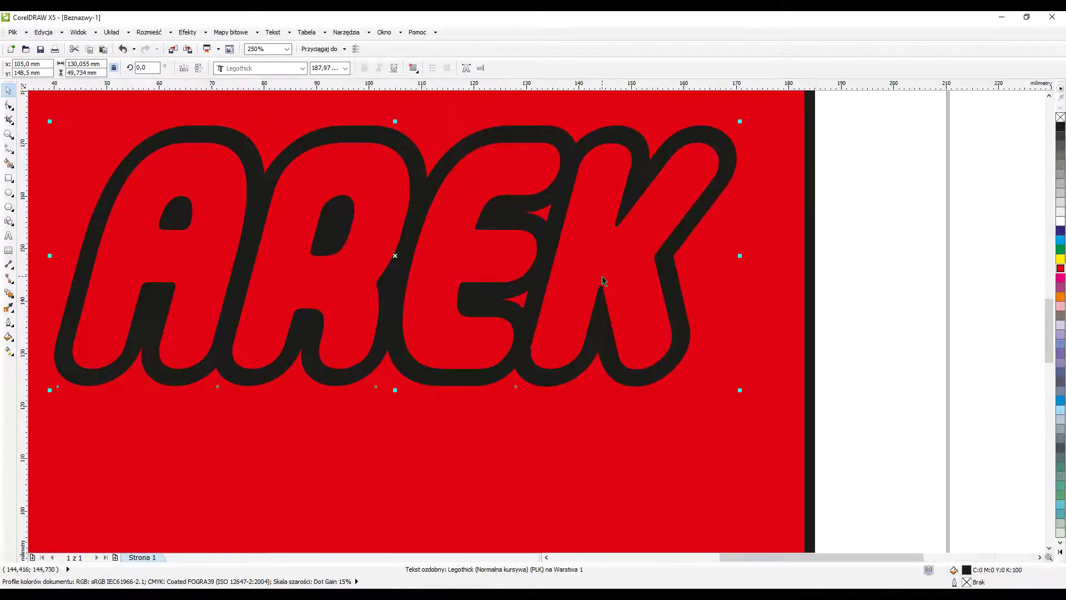
{"action": "scroll", "coordinate": [628, 258], "scroll_direction": "down", "scroll_amount": 2}
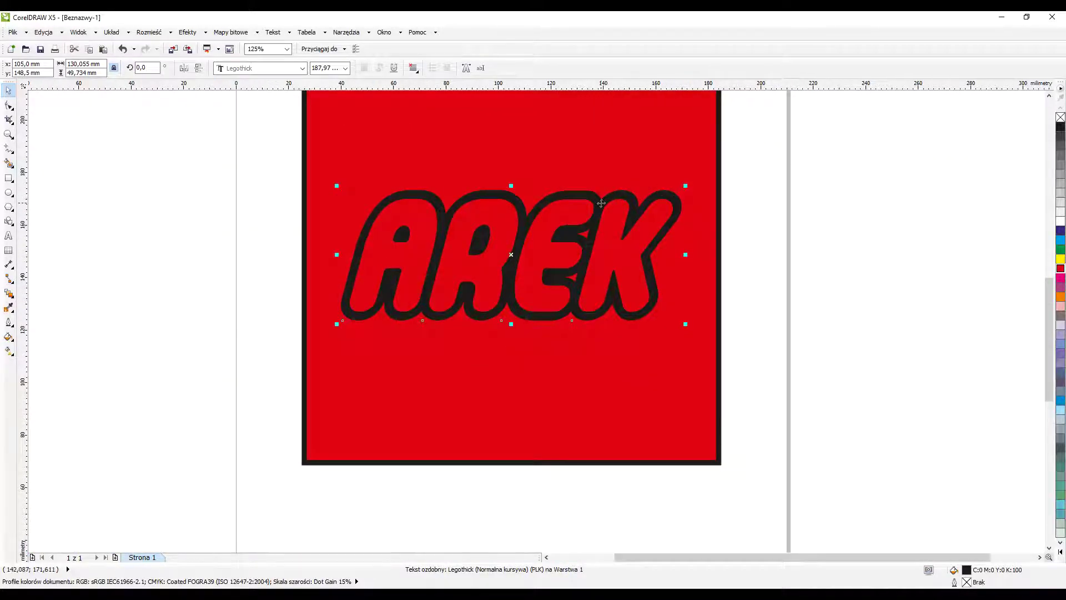
{"action": "scroll", "coordinate": [603, 281], "scroll_direction": "down", "scroll_amount": 1}
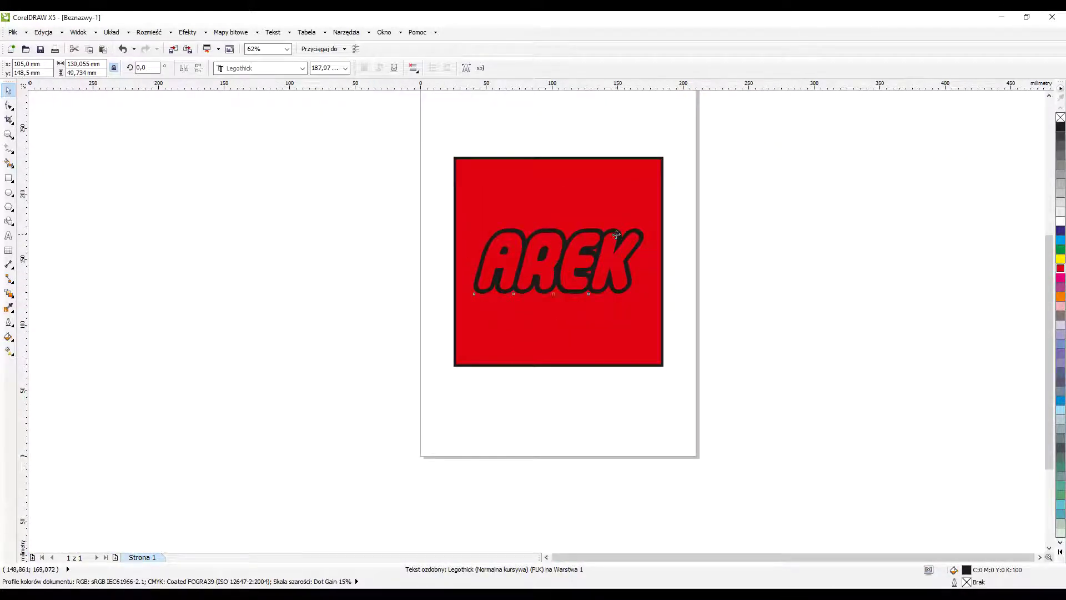
{"action": "left_click_drag", "start_coordinate": [617, 234], "coordinate": [617, 472]}
{"action": "scroll", "coordinate": [611, 289], "scroll_direction": "down", "scroll_amount": 1}
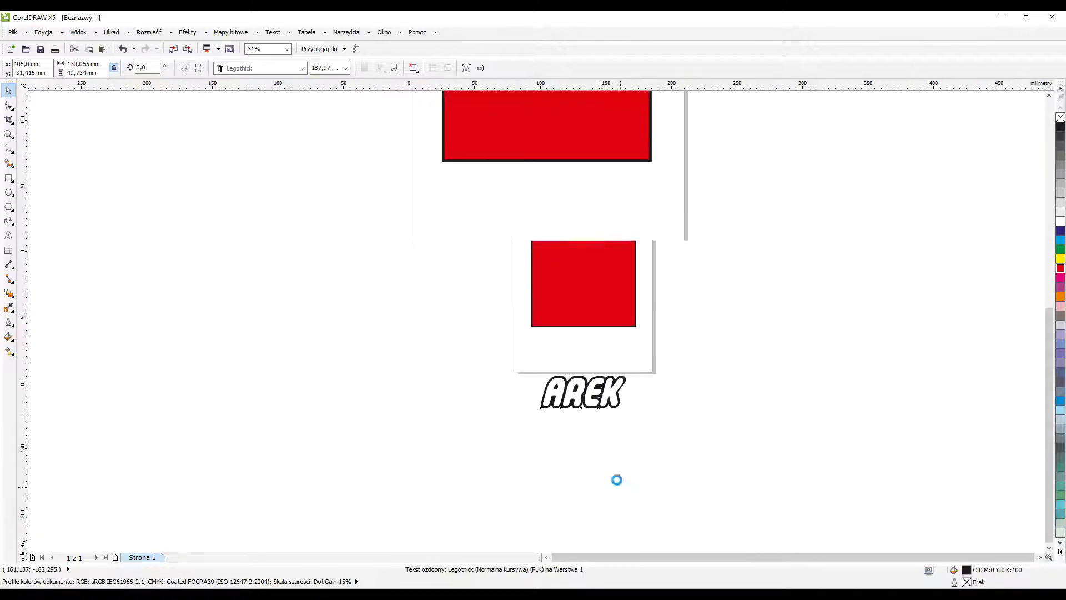
Duplicate the name text and nudge the copy about 58 mm down, clear of the original.
{"action": "scroll", "coordinate": [580, 300], "scroll_direction": "up", "scroll_amount": 2}
{"action": "key", "text": "KP_Add"}
{"action": "key", "text": "Down"}
{"action": "key", "text": "Down"}
{"action": "key", "text": "Down"}
{"action": "key", "text": "Down"}
{"action": "key", "text": "Down"}
{"action": "key", "text": "Down"}
{"action": "key", "text": "Down"}
{"action": "key", "text": "Down"}
{"action": "key", "text": "Down"}
{"action": "key", "text": "Down"}
{"action": "key", "text": "Down"}
{"action": "key", "text": "Down"}
{"action": "key", "text": "Down"}
{"action": "key", "text": "Down"}
{"action": "key", "text": "Down"}
{"action": "key", "text": "Down"}
{"action": "key", "text": "Down"}
{"action": "key", "text": "Down"}
{"action": "key", "text": "Down"}
{"action": "key", "text": "Down"}
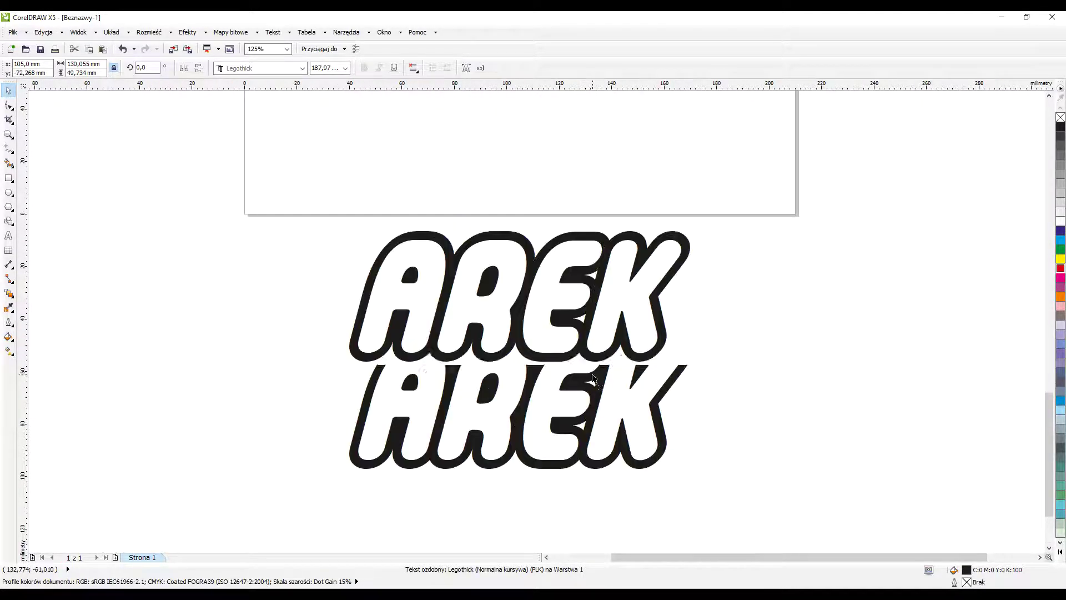
{"action": "scroll", "coordinate": [554, 256], "scroll_direction": "down", "scroll_amount": 1}
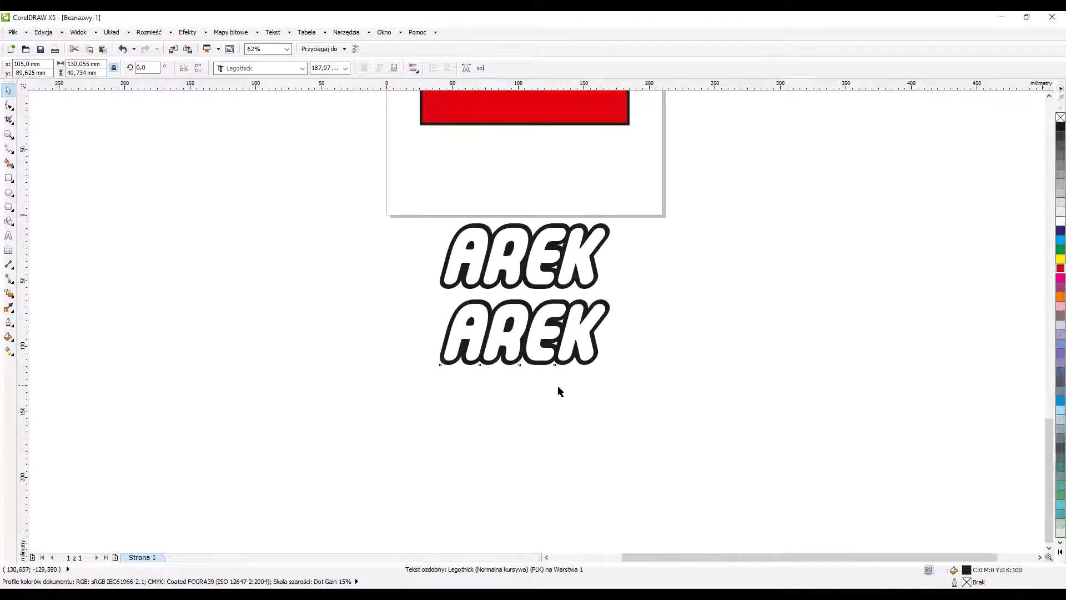
Convert the lower name copy to curves, break the curve apart and deselect the pieces.
{"action": "scroll", "coordinate": [581, 275], "scroll_direction": "up", "scroll_amount": 1}
{"action": "right_click", "coordinate": [569, 259]}
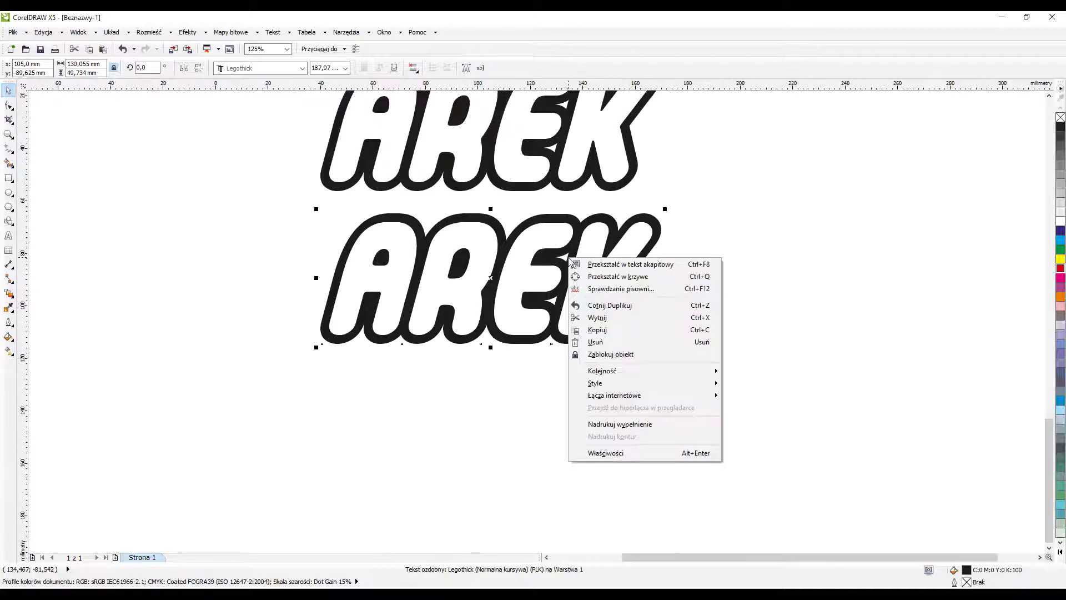
{"action": "left_click", "coordinate": [609, 277]}
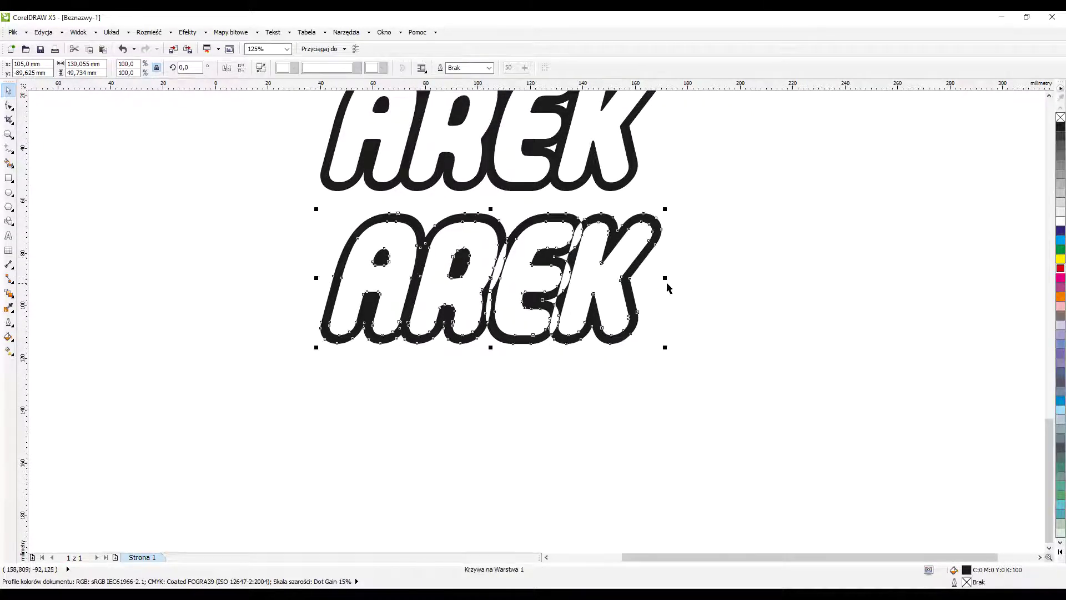
{"action": "right_click", "coordinate": [648, 223]}
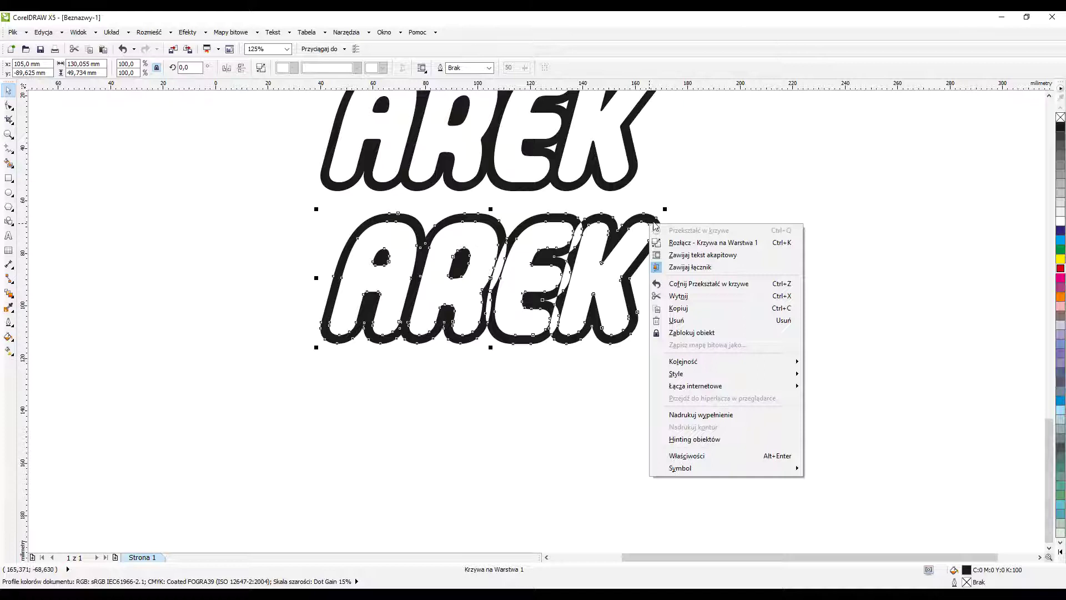
{"action": "left_click", "coordinate": [696, 243]}
{"action": "left_click", "coordinate": [678, 295]}
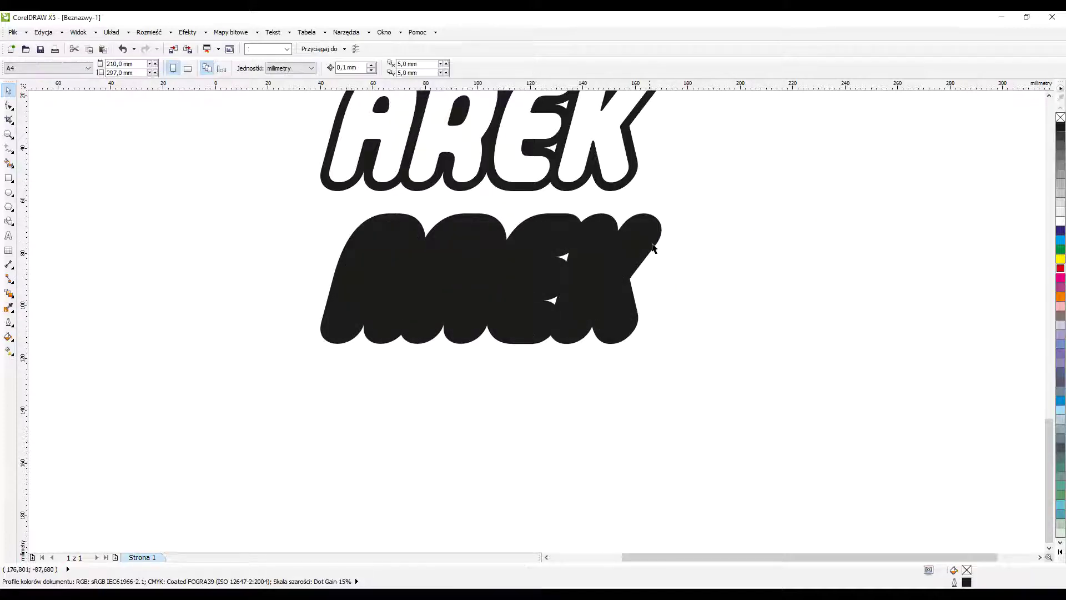
Give the four outer letter shapes of the broken-apart copy a yellow outline and move them straight up above the original text.
{"action": "left_click", "coordinate": [644, 226]}
{"action": "left_click", "coordinate": [569, 214], "text": "shift"}
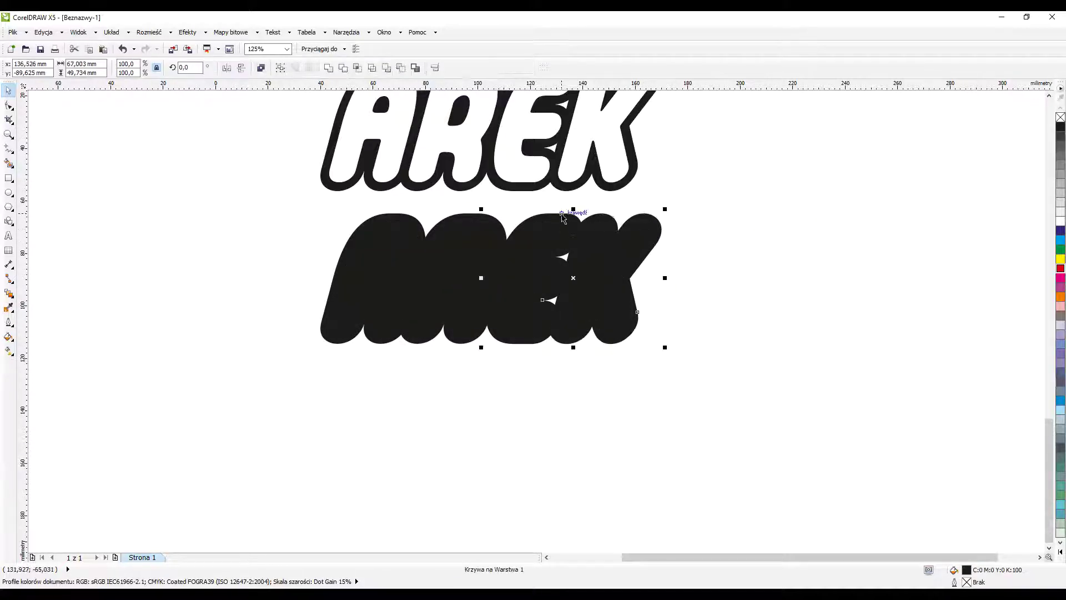
{"action": "left_click", "coordinate": [476, 218], "text": "shift"}
{"action": "left_click", "coordinate": [398, 215], "text": "shift"}
{"action": "key", "text": "F3"}
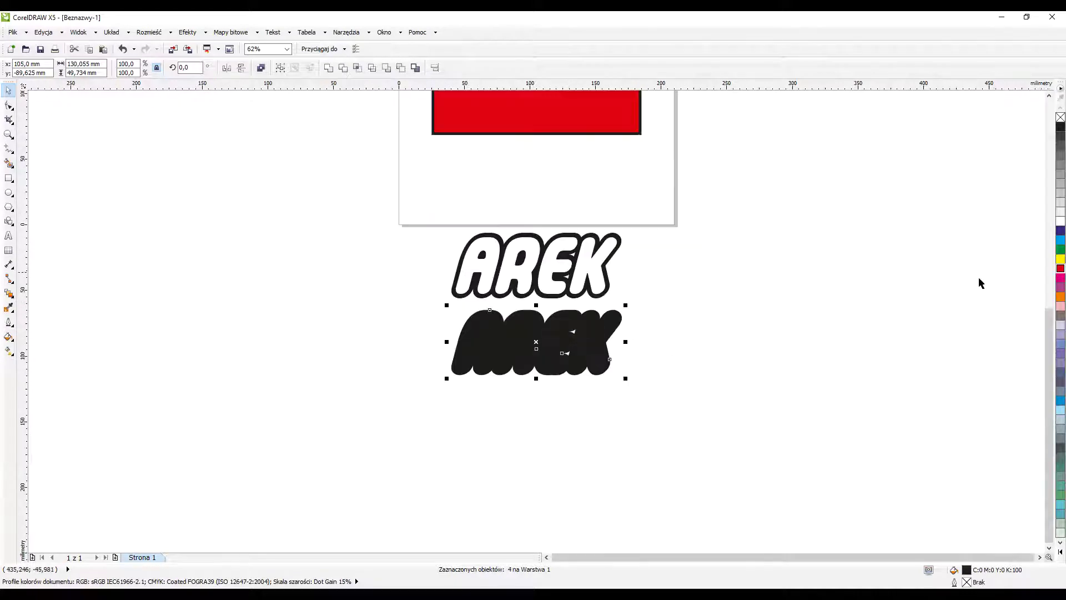
{"action": "right_click", "coordinate": [1061, 259]}
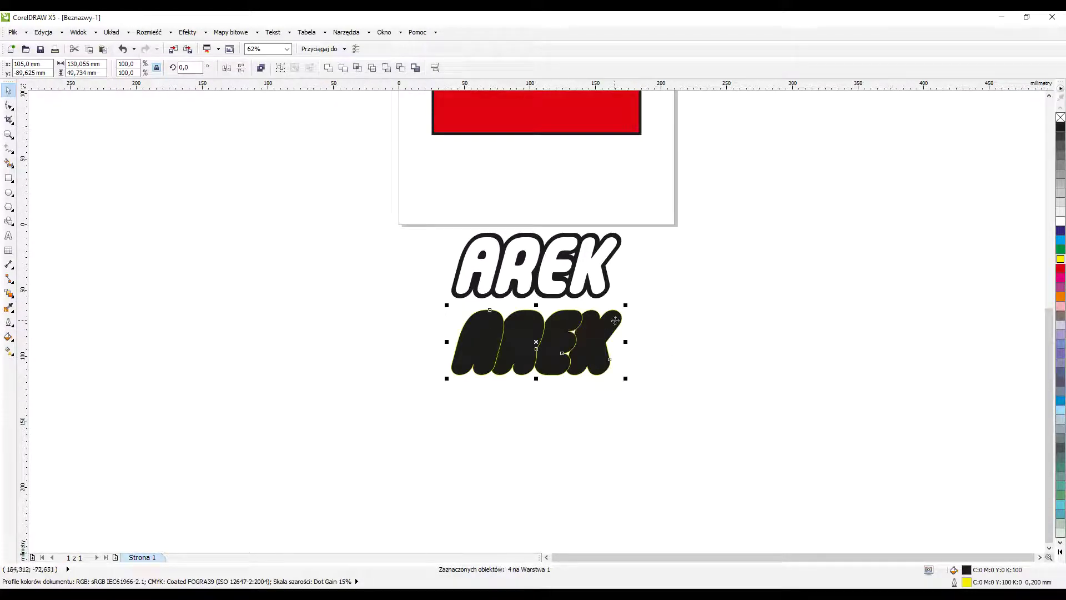
{"action": "left_click_drag", "start_coordinate": [611, 319], "coordinate": [611, 163]}
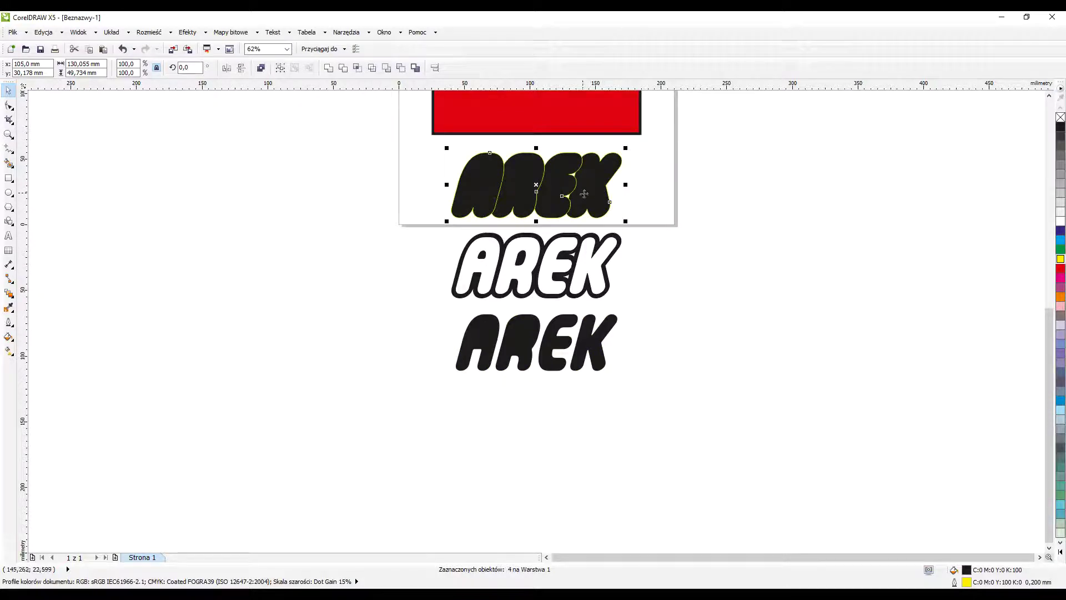
Weld the four outer letter shapes into one contour, remove its fill and deselect it.
{"action": "left_click", "coordinate": [329, 68]}
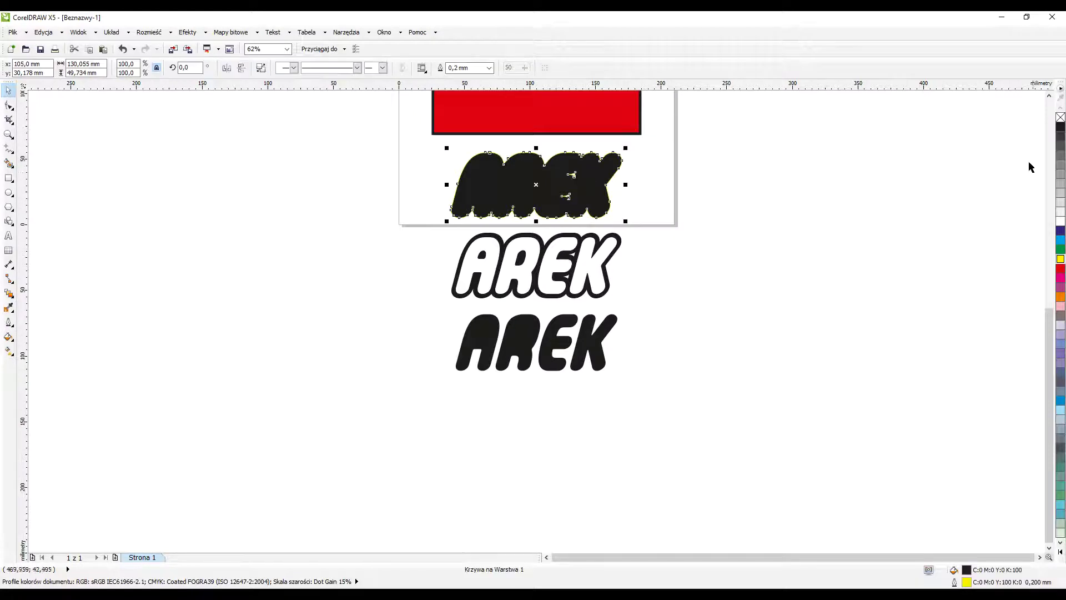
{"action": "left_click", "coordinate": [1060, 118]}
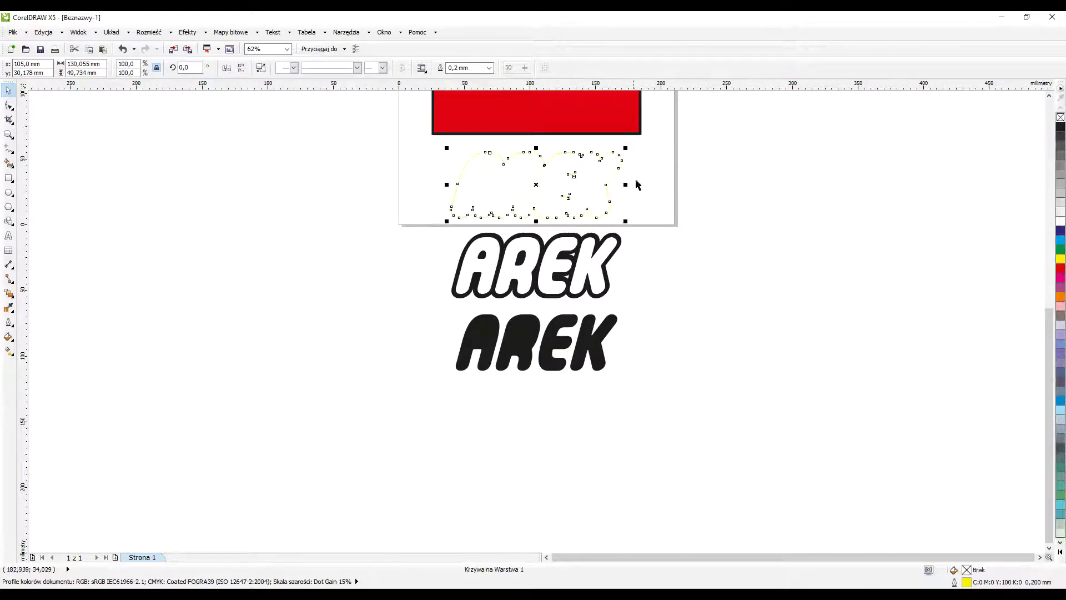
{"action": "left_click", "coordinate": [658, 306]}
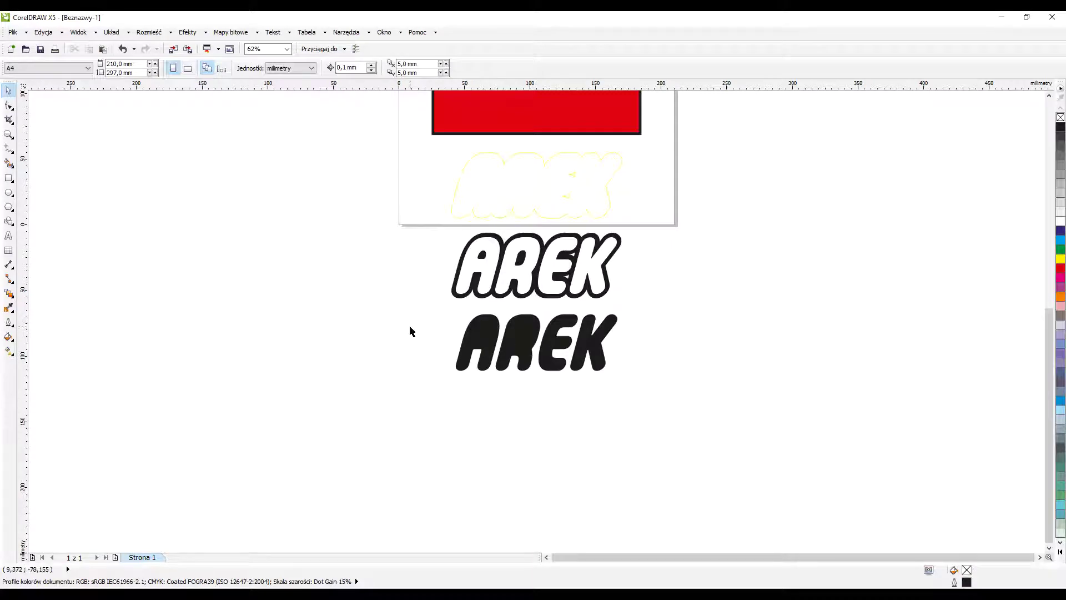
Remove the fill from all six pieces of the lower name copy and give them a black outline.
{"action": "left_click_drag", "start_coordinate": [413, 314], "coordinate": [556, 350]}
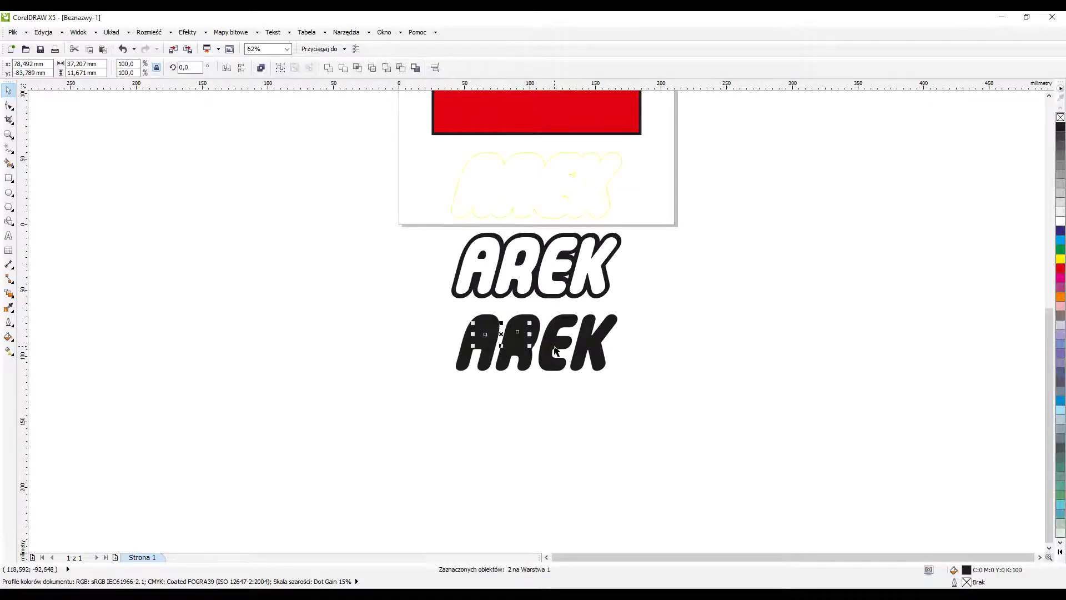
{"action": "left_click_drag", "start_coordinate": [678, 393], "coordinate": [411, 305]}
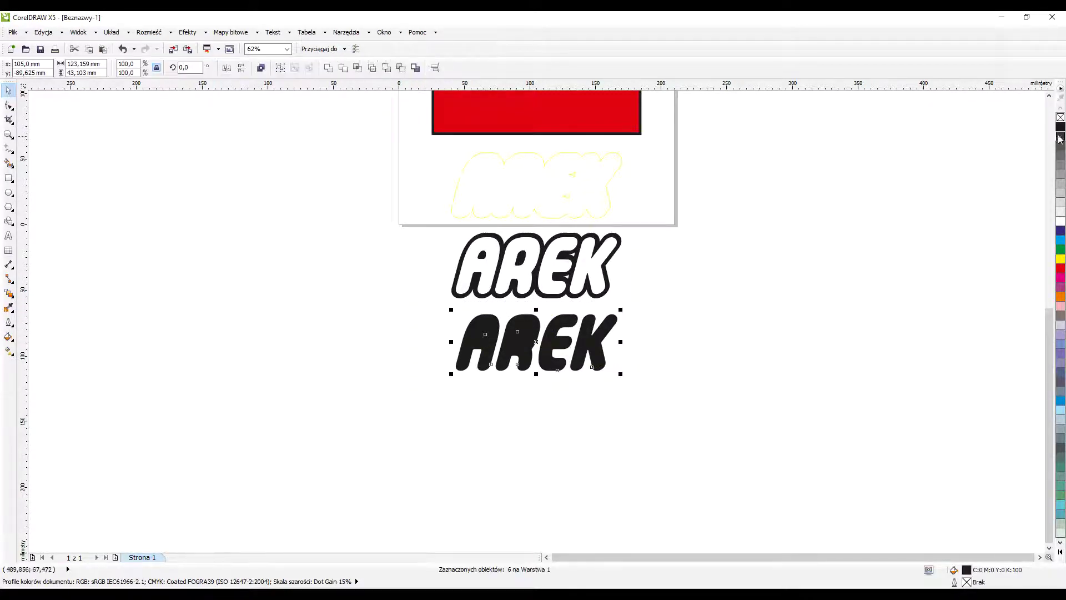
{"action": "left_click", "coordinate": [1060, 118]}
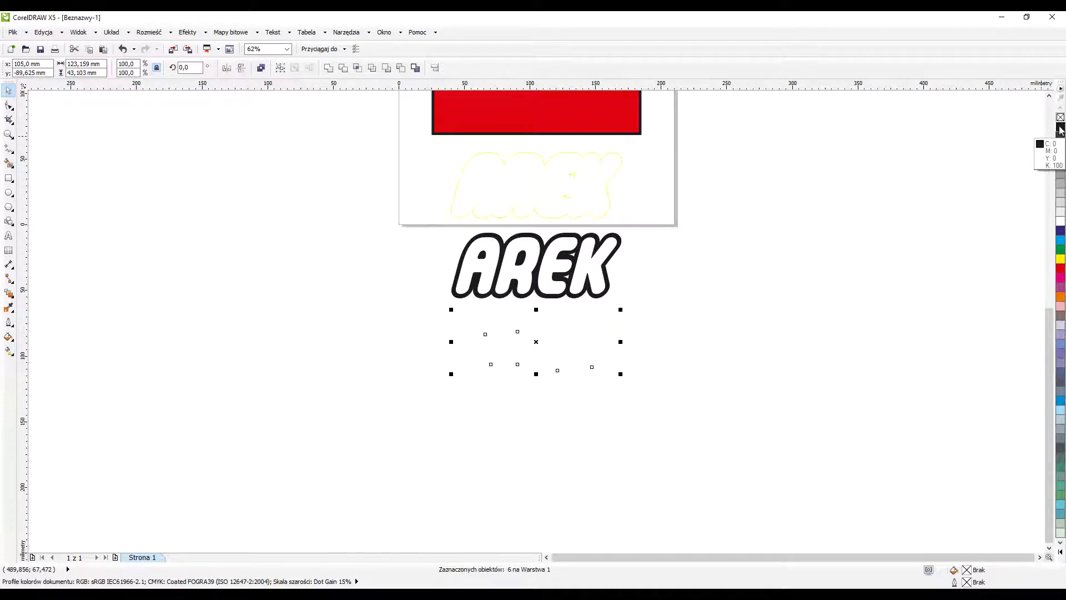
{"action": "right_click", "coordinate": [1060, 126]}
Delete the two inner counter shapes inside the first two letters of the lower name copy.
{"action": "left_click", "coordinate": [520, 335]}
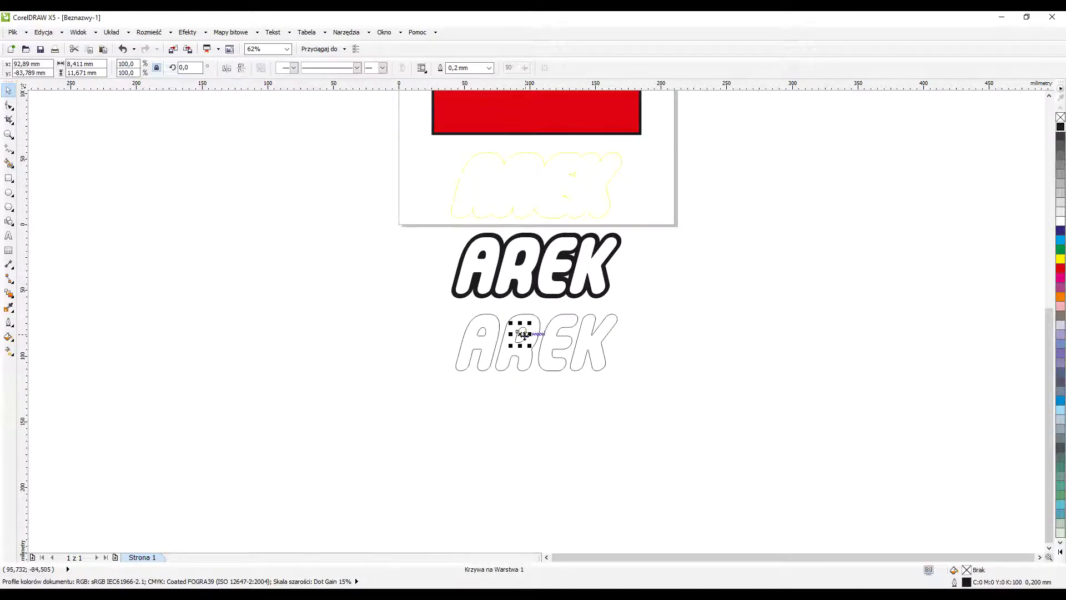
{"action": "left_click", "coordinate": [484, 333], "text": "shift"}
{"action": "left_click", "coordinate": [522, 341]}
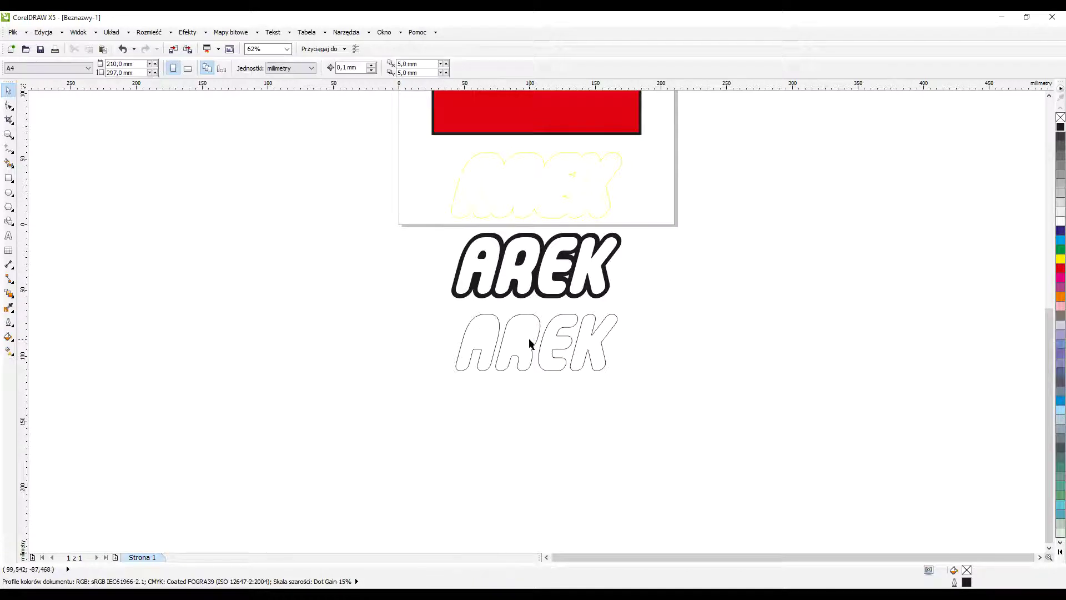
Fill the four lower letters white and set their outline to 0.5 mm, placed behind the fill and scaled with the image.
{"action": "left_click_drag", "start_coordinate": [656, 393], "coordinate": [442, 306]}
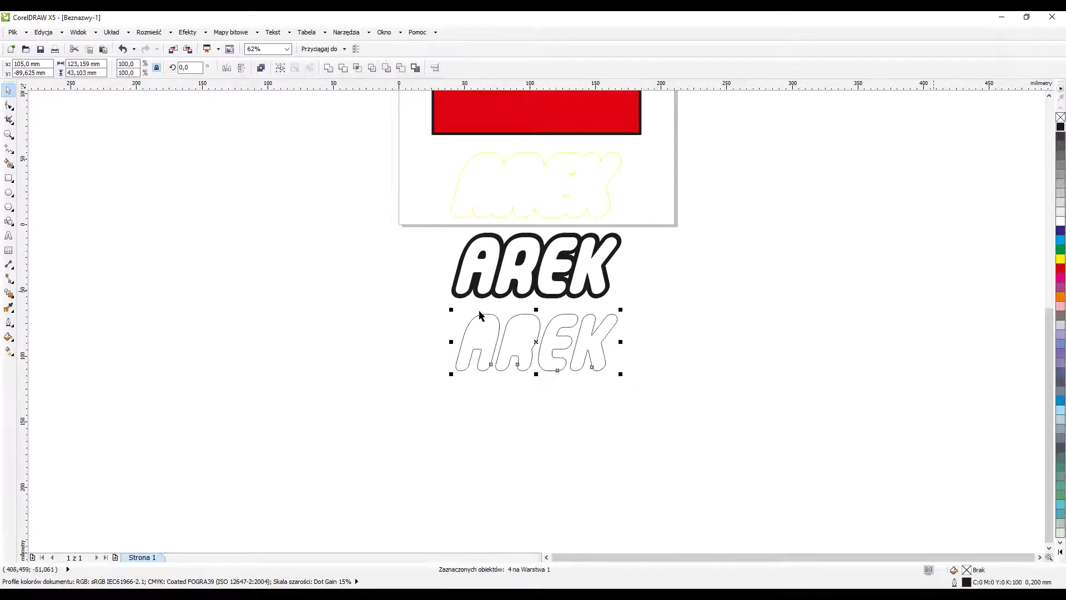
{"action": "left_click", "coordinate": [1061, 221]}
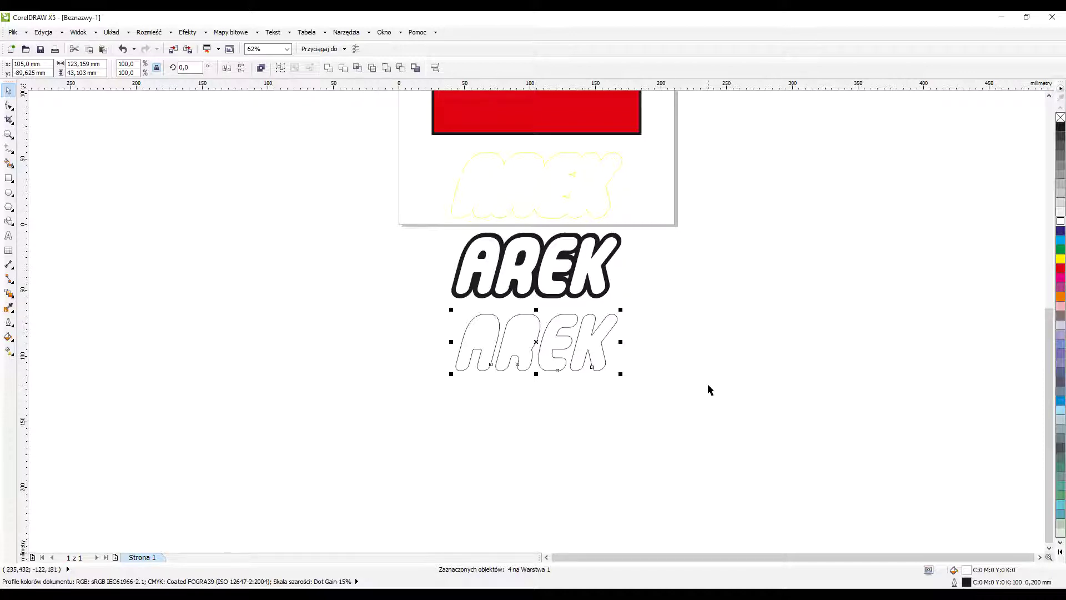
{"action": "double_click", "coordinate": [990, 583]}
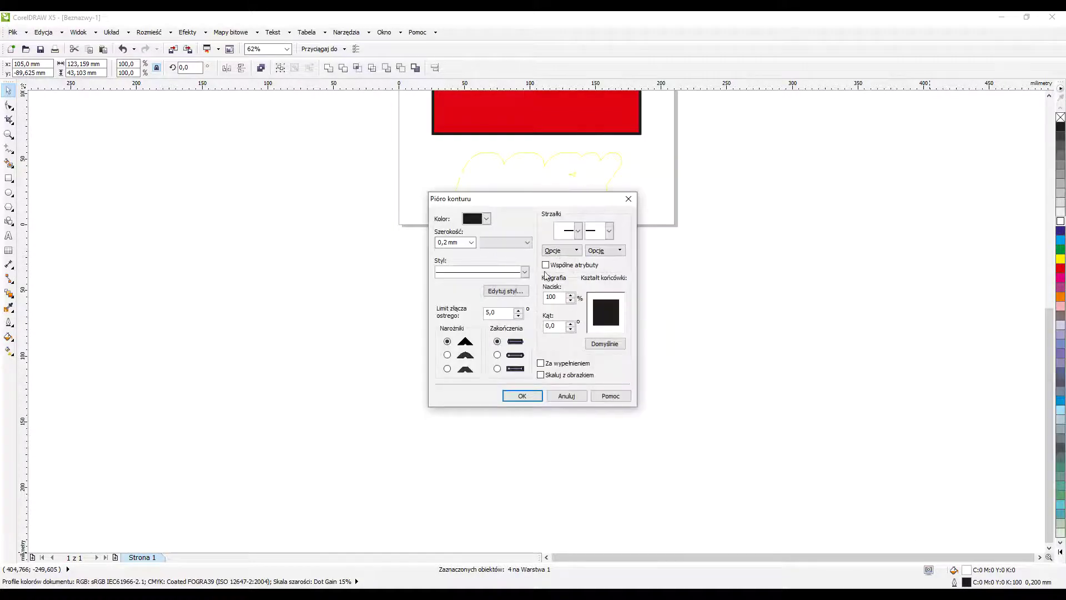
{"action": "left_click_drag", "start_coordinate": [505, 199], "coordinate": [781, 261]}
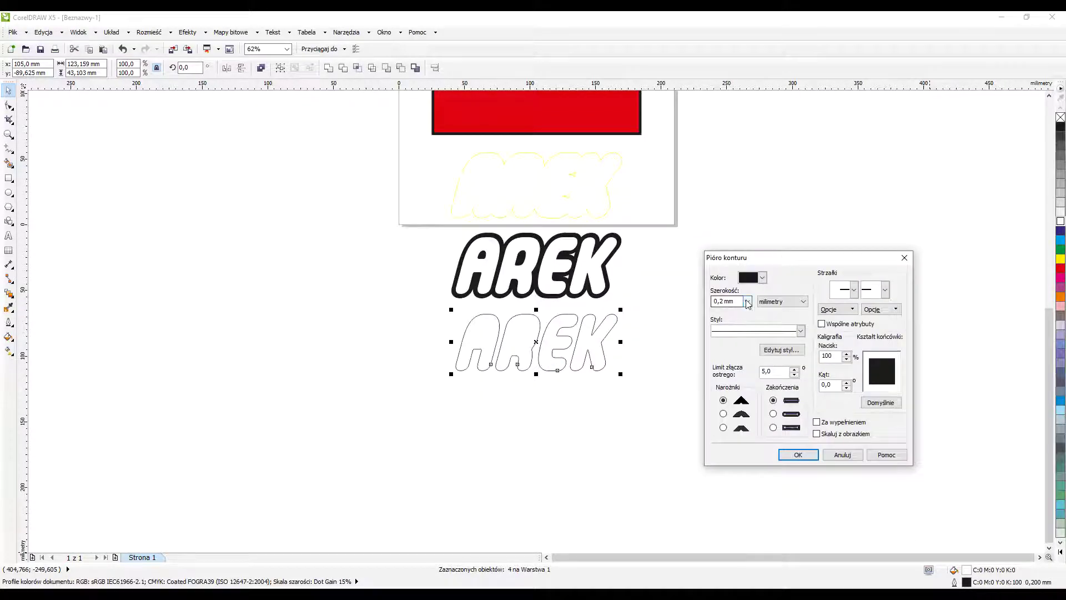
{"action": "left_click", "coordinate": [747, 302]}
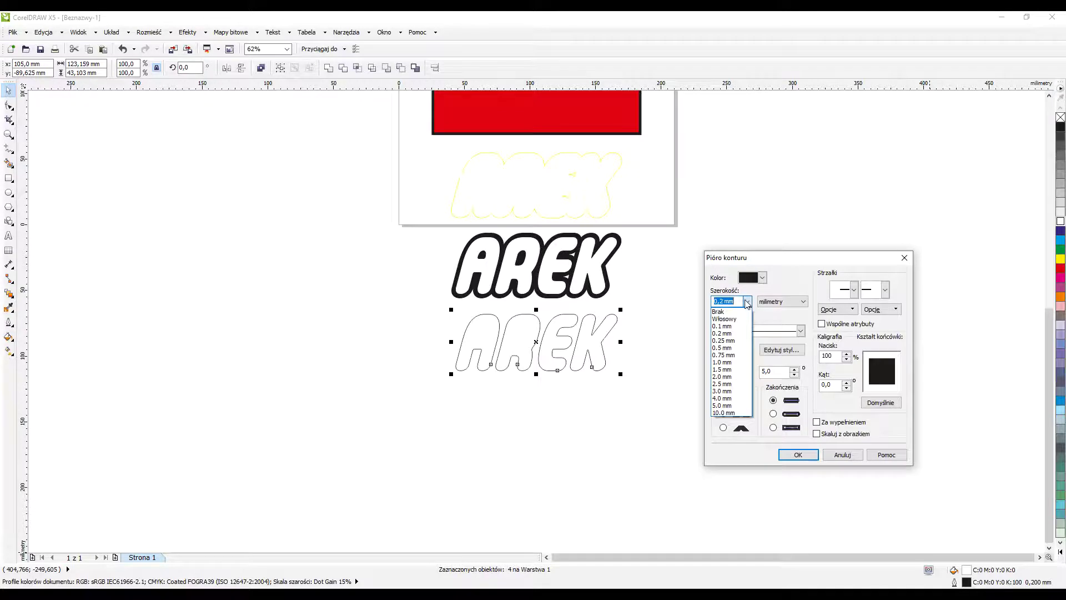
{"action": "left_click", "coordinate": [725, 348]}
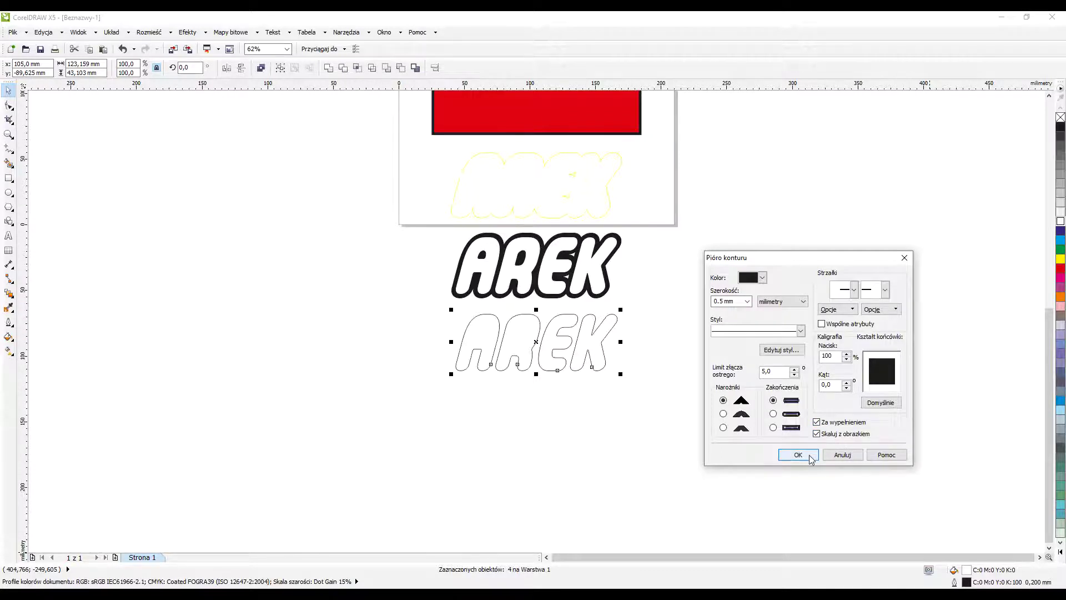
{"action": "left_click", "coordinate": [798, 455]}
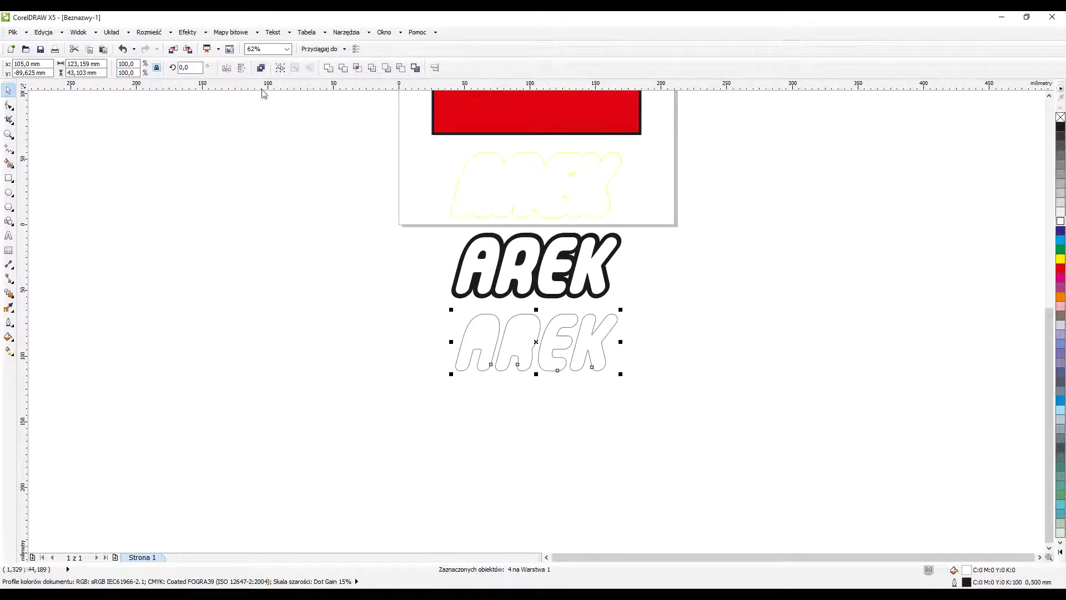
Group the four white letters and centre them on the black-contoured name text, leaving nothing selected.
{"action": "left_click", "coordinate": [280, 67]}
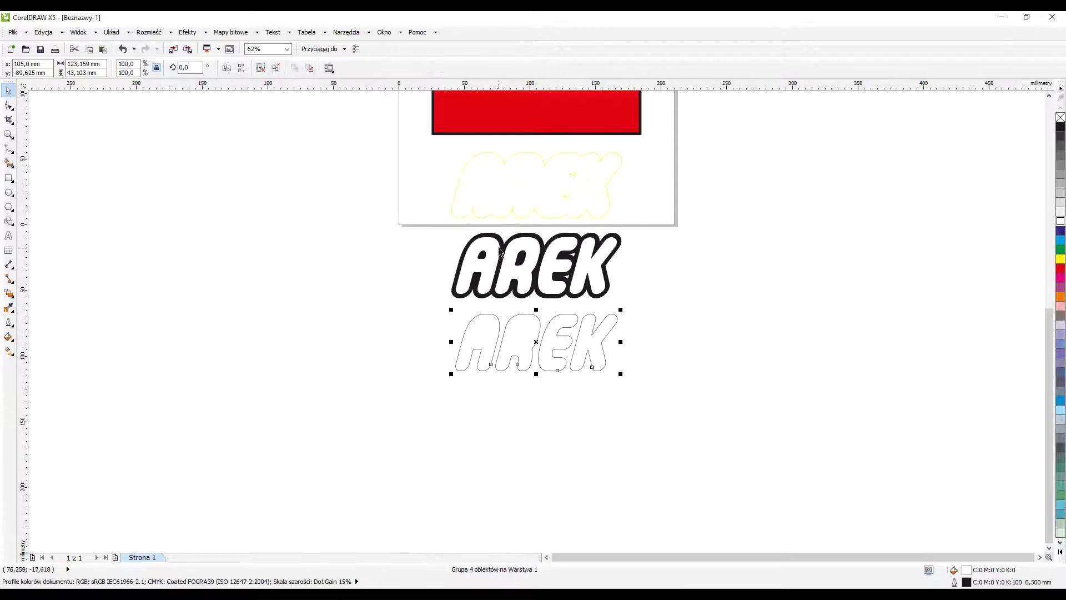
{"action": "left_click", "coordinate": [493, 236], "text": "shift"}
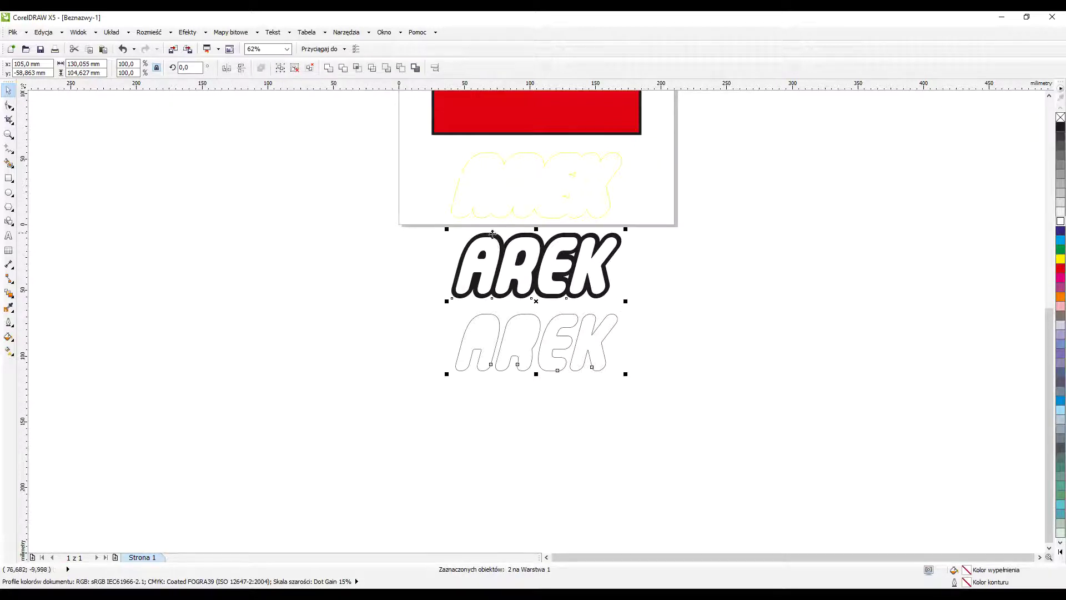
{"action": "left_click", "coordinate": [664, 285]}
{"action": "scroll", "coordinate": [529, 239], "scroll_direction": "up", "scroll_amount": 2}
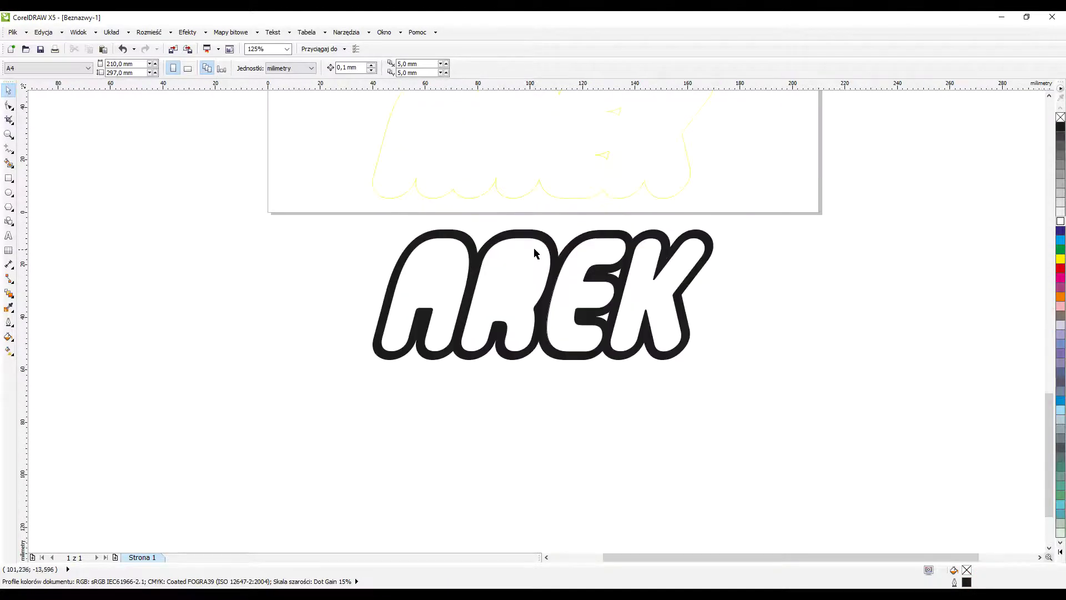
Send the grouped white letters to the back of the page, behind the black-contoured text.
{"action": "left_click", "coordinate": [522, 251]}
{"action": "right_click", "coordinate": [523, 254]}
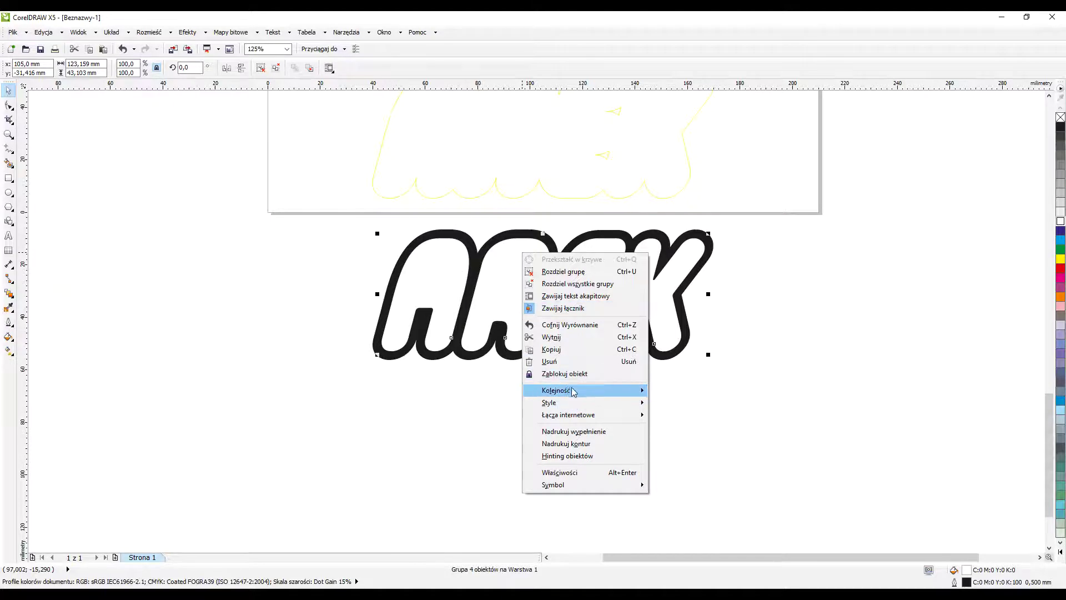
{"action": "mouse_move", "coordinate": [572, 389]}
{"action": "left_click", "coordinate": [725, 404]}
{"action": "scroll", "coordinate": [742, 328], "scroll_direction": "down", "scroll_amount": 2}
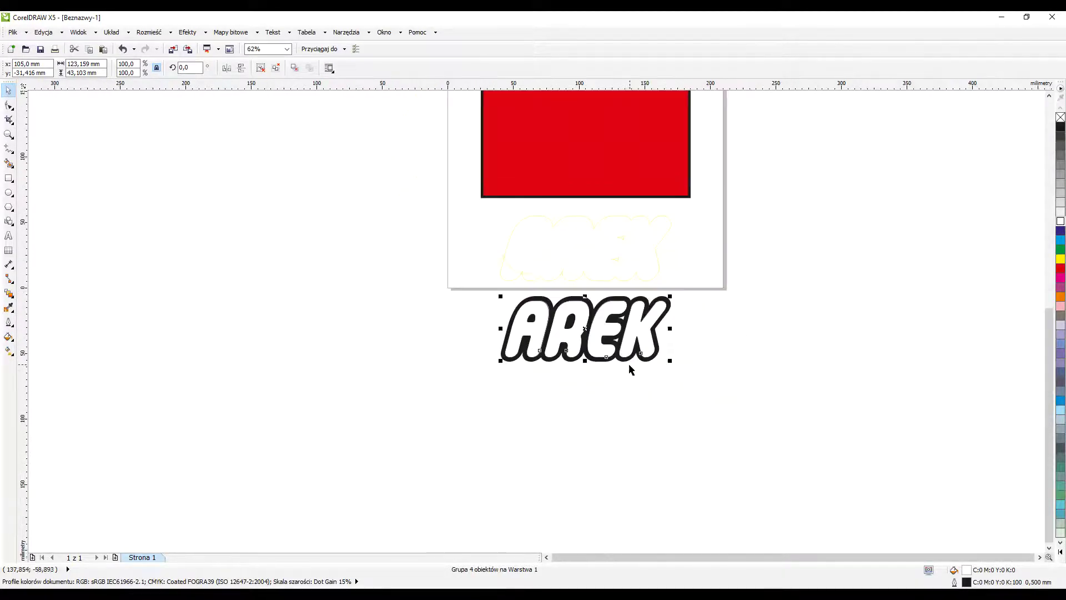
Send the welded yellow contour to the back of the page.
{"action": "scroll", "coordinate": [673, 234], "scroll_direction": "up", "scroll_amount": 2}
{"action": "left_click", "coordinate": [644, 271]}
{"action": "left_click", "coordinate": [641, 263]}
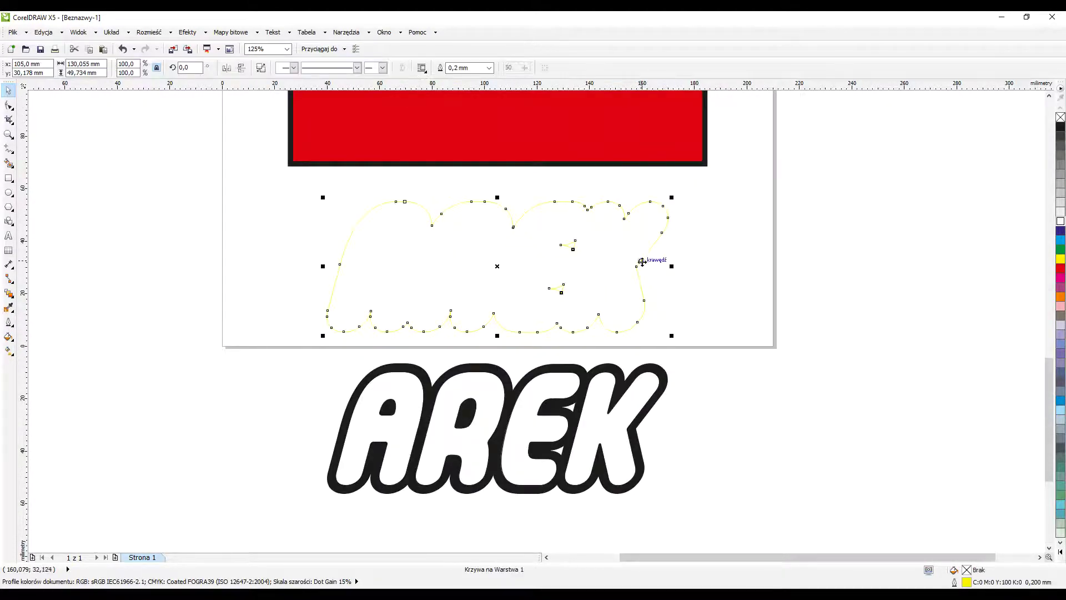
{"action": "right_click", "coordinate": [643, 263]}
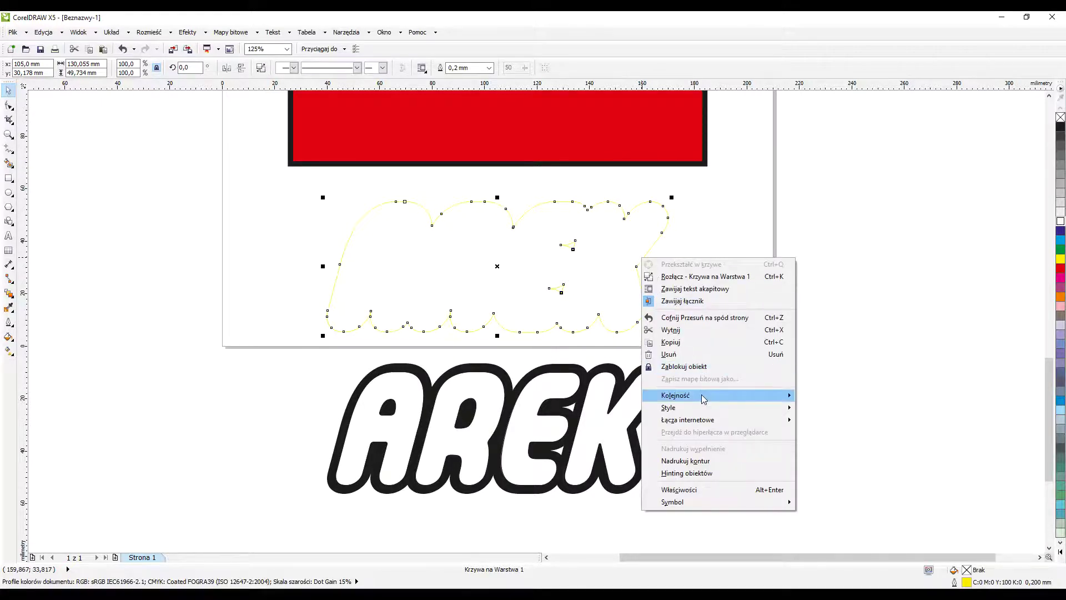
{"action": "mouse_move", "coordinate": [704, 396]}
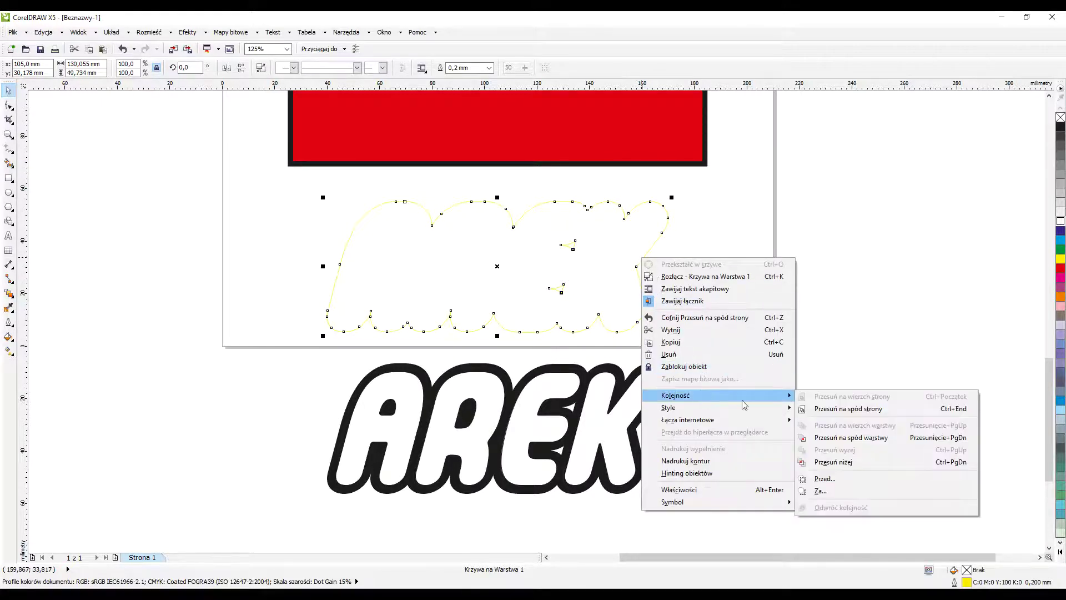
{"action": "left_click", "coordinate": [831, 410]}
Set the yellow contour's outline width to 5 mm, placed behind the fill and scaled with the image.
{"action": "key", "text": "F12"}
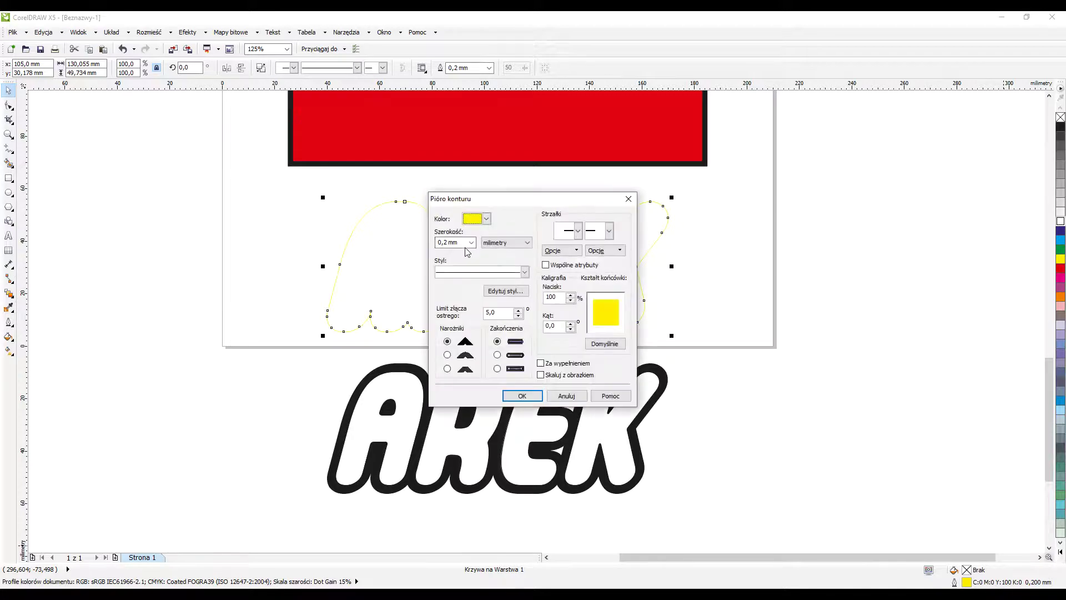
{"action": "left_click", "coordinate": [461, 245]}
{"action": "type", "text": "5,"}
{"action": "left_click", "coordinate": [522, 396]}
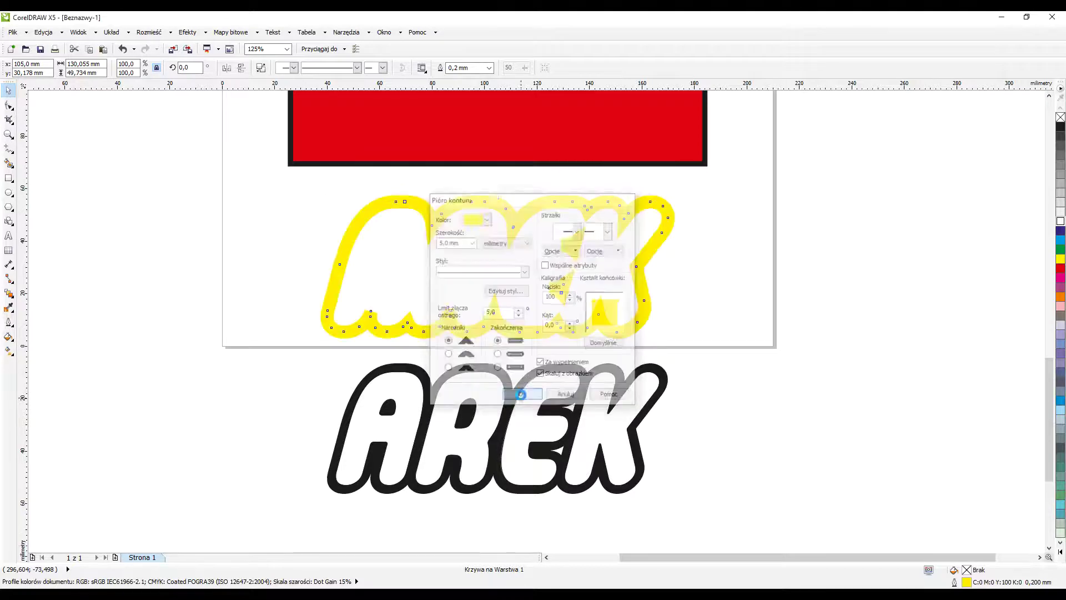
Centre the yellow contour on the black-contoured name text and deselect both.
{"action": "left_click", "coordinate": [577, 373], "text": "shift"}
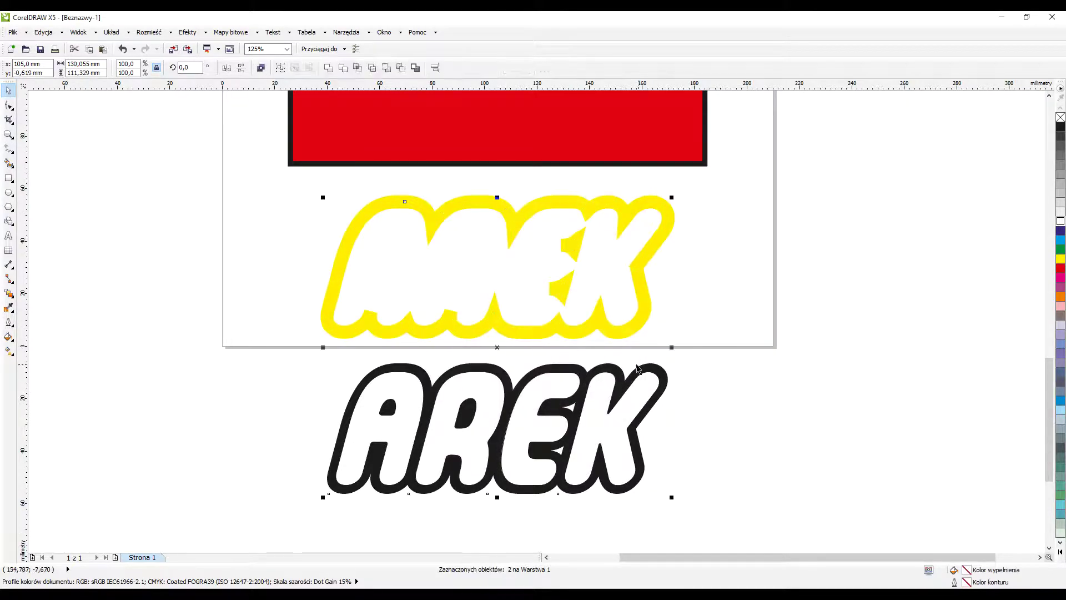
{"action": "key", "text": "c"}
{"action": "left_click", "coordinate": [699, 361]}
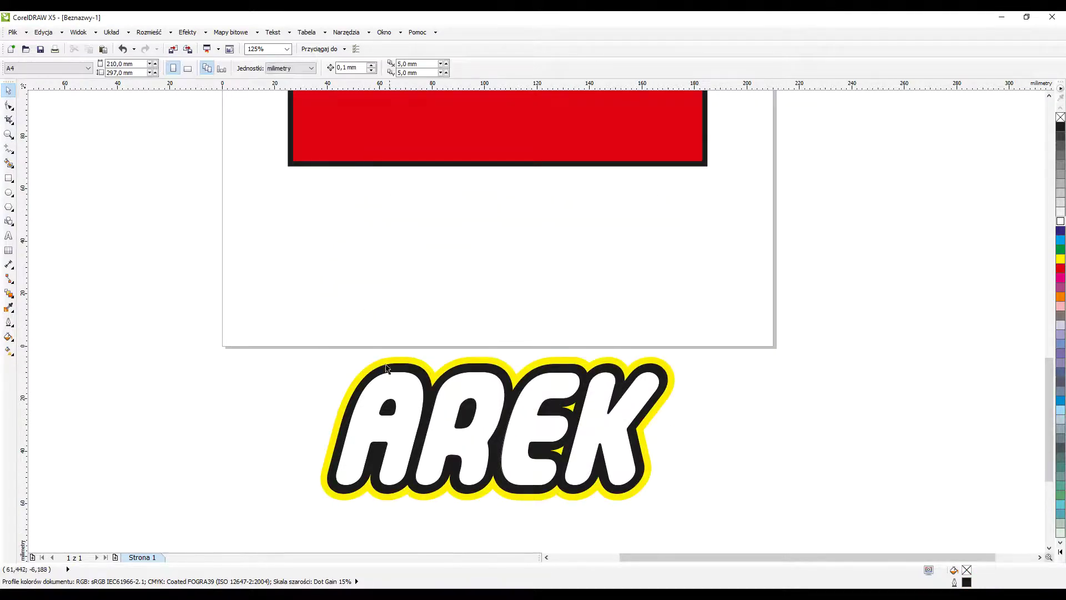
Set the yellow contour's outline width to 6 mm.
{"action": "scroll", "coordinate": [407, 374], "scroll_direction": "up", "scroll_amount": 3}
{"action": "left_click", "coordinate": [420, 277]}
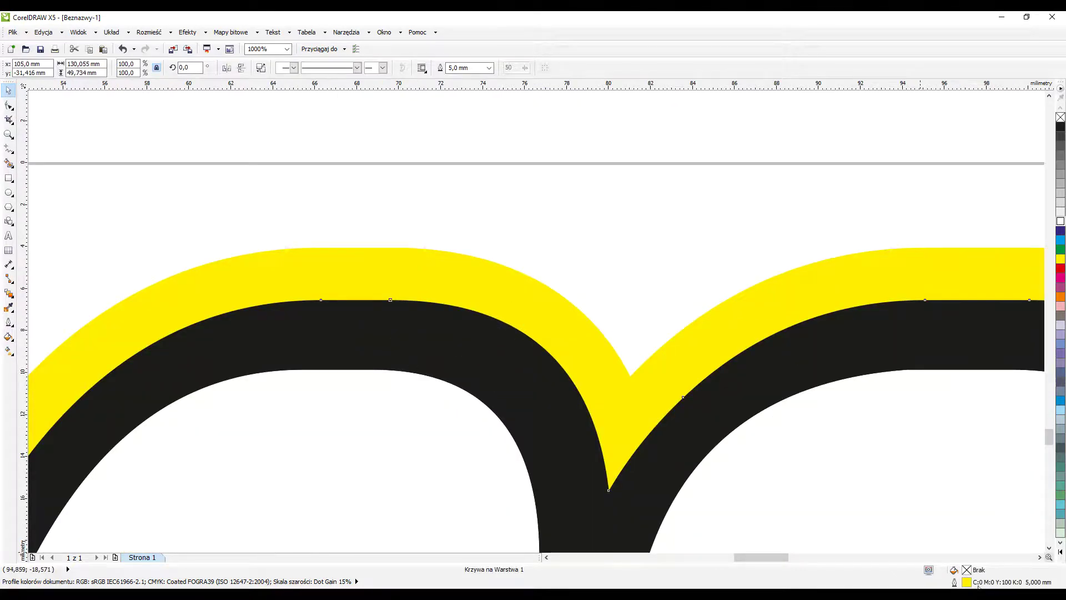
{"action": "double_click", "coordinate": [971, 582]}
{"action": "double_click", "coordinate": [456, 242]}
{"action": "type", "text": "6"}
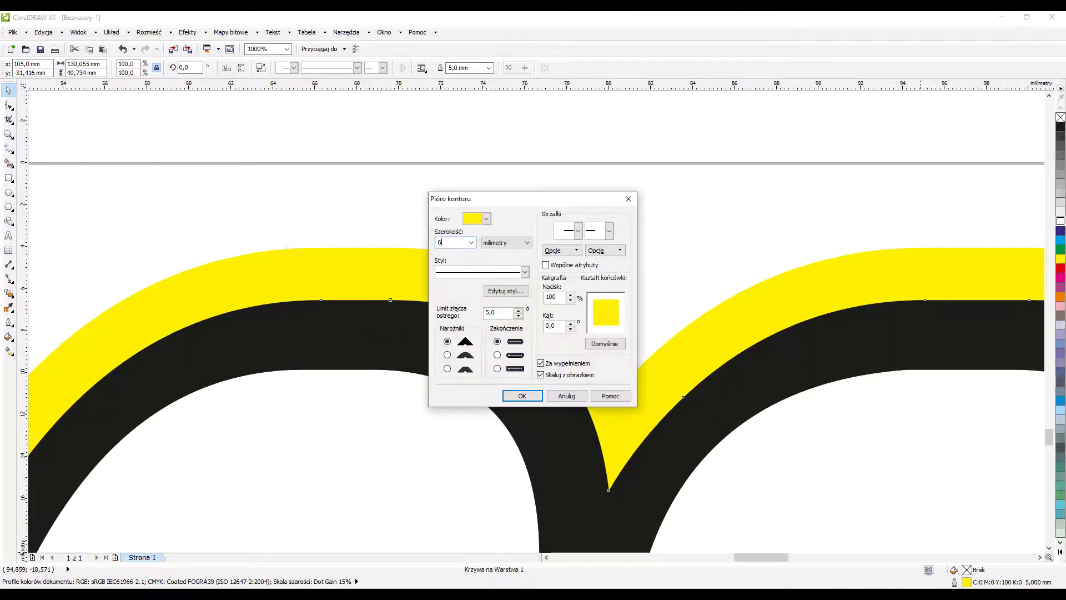
{"action": "key", "text": "Return"}
{"action": "scroll", "coordinate": [422, 279], "scroll_direction": "down", "scroll_amount": 3}
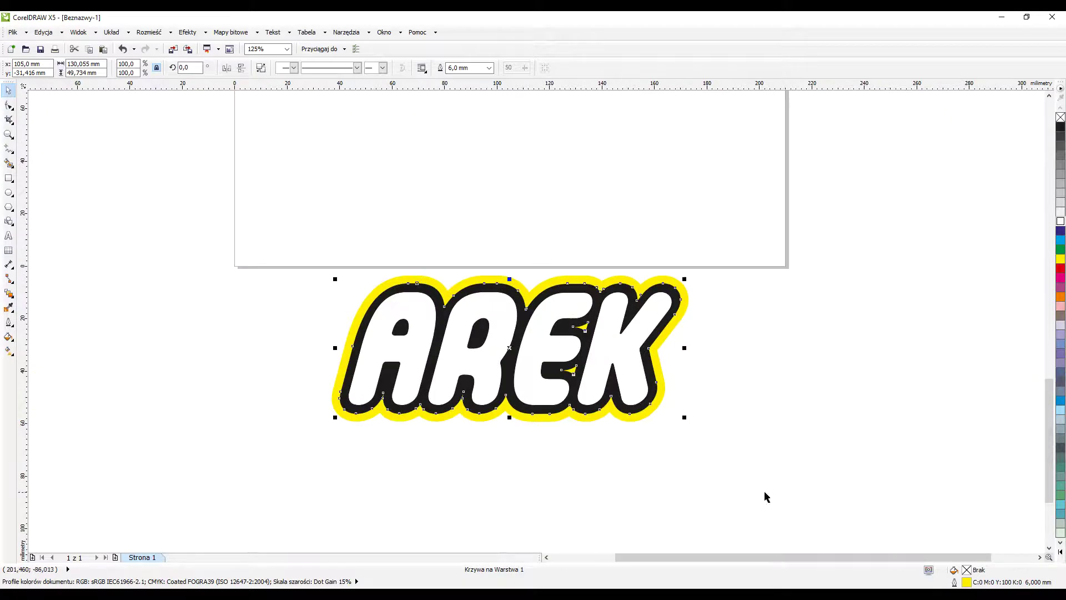
Group all the layers of the name lettering and centre the group on the page, over the red square.
{"action": "left_click_drag", "start_coordinate": [764, 496], "coordinate": [157, 207]}
{"action": "left_click", "coordinate": [283, 67]}
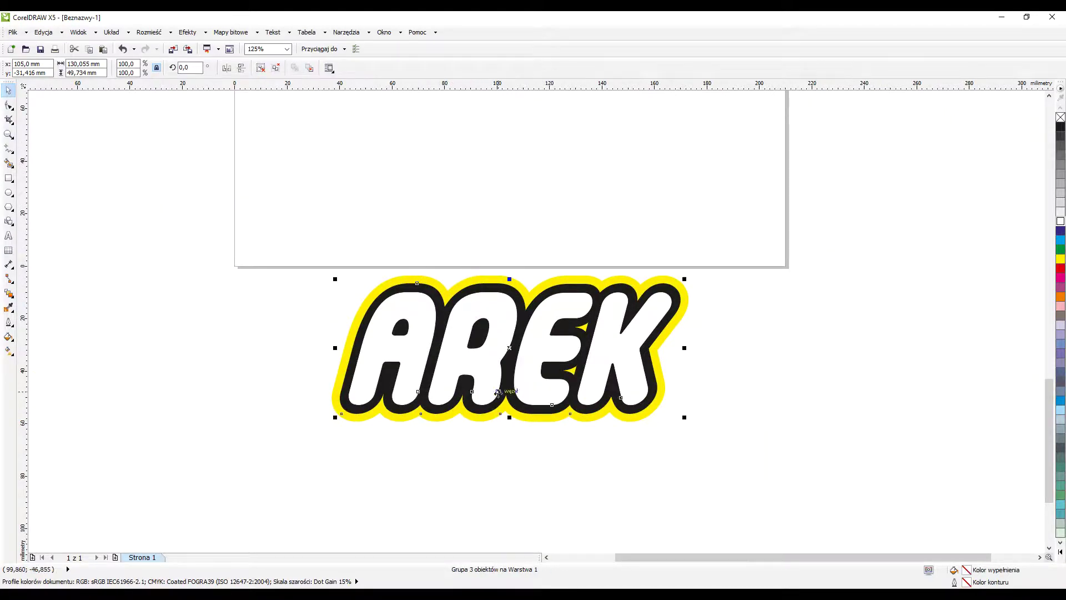
{"action": "scroll", "coordinate": [499, 392], "scroll_direction": "down", "scroll_amount": 1}
{"action": "scroll", "coordinate": [500, 288], "scroll_direction": "up", "scroll_amount": 3}
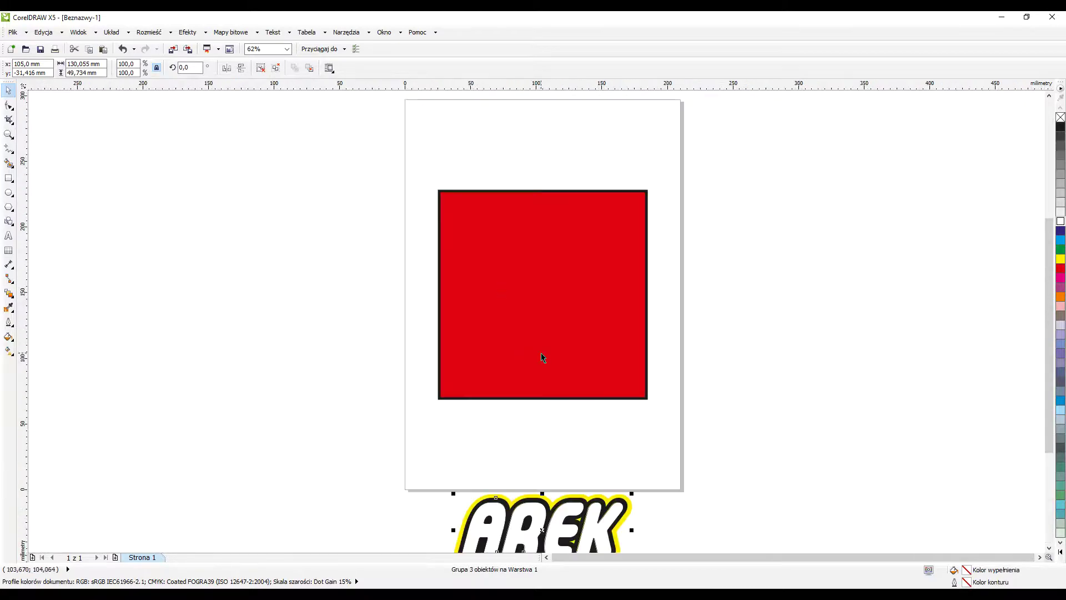
{"action": "key", "text": "p"}
Enlarge the lettering group proportionally around its centre to about 143 mm wide.
{"action": "scroll", "coordinate": [647, 264], "scroll_direction": "up", "scroll_amount": 1}
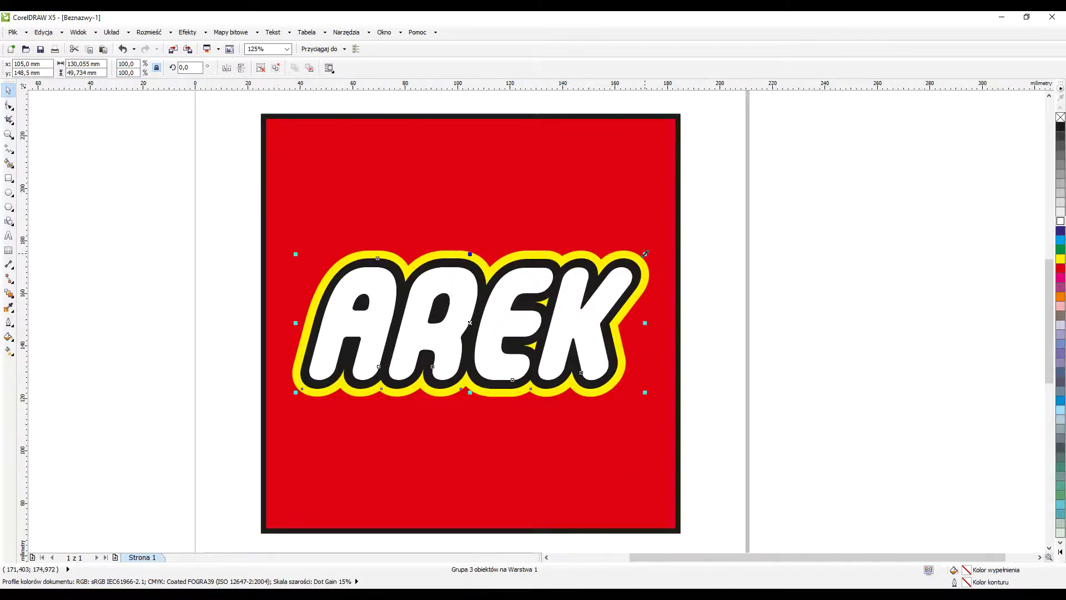
{"action": "left_click_drag", "start_coordinate": [645, 254], "coordinate": [663, 240]}
{"action": "scroll", "coordinate": [644, 236], "scroll_direction": "down", "scroll_amount": 1}
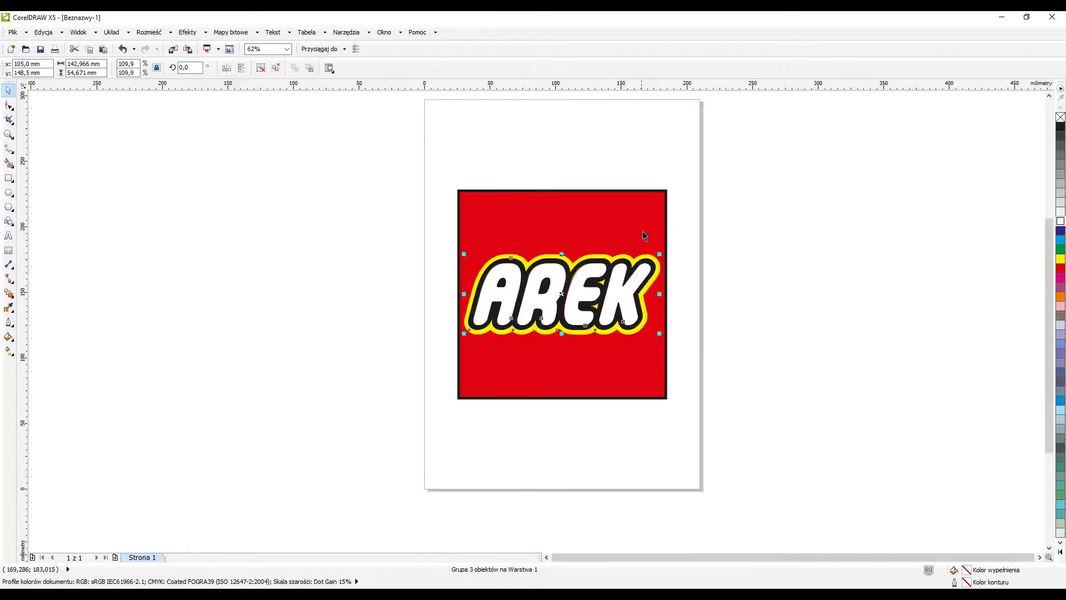
{"action": "left_click_drag", "start_coordinate": [697, 164], "coordinate": [318, 481]}
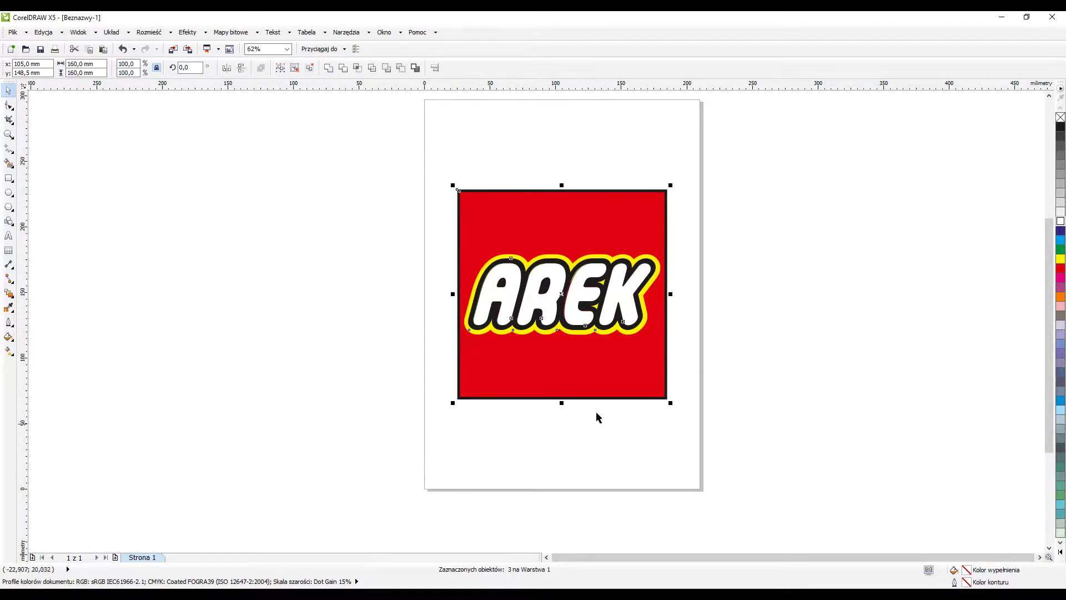
{"action": "left_click", "coordinate": [759, 335]}
{"action": "scroll", "coordinate": [576, 289], "scroll_direction": "up", "scroll_amount": 1}
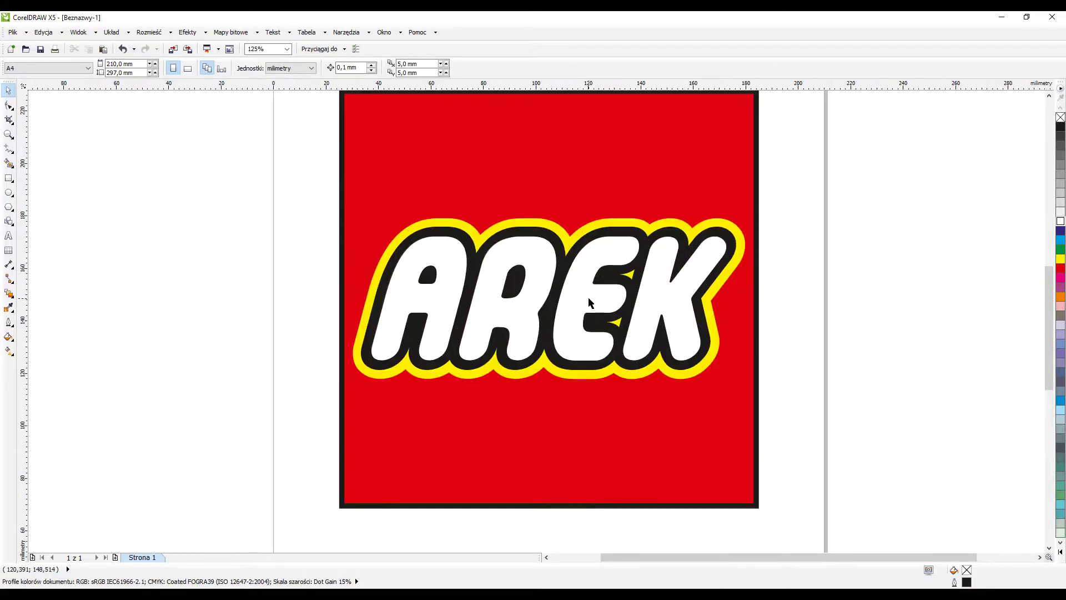
{"action": "scroll", "coordinate": [589, 303], "scroll_direction": "down", "scroll_amount": 1}
{"action": "scroll", "coordinate": [666, 285], "scroll_direction": "up", "scroll_amount": 1}
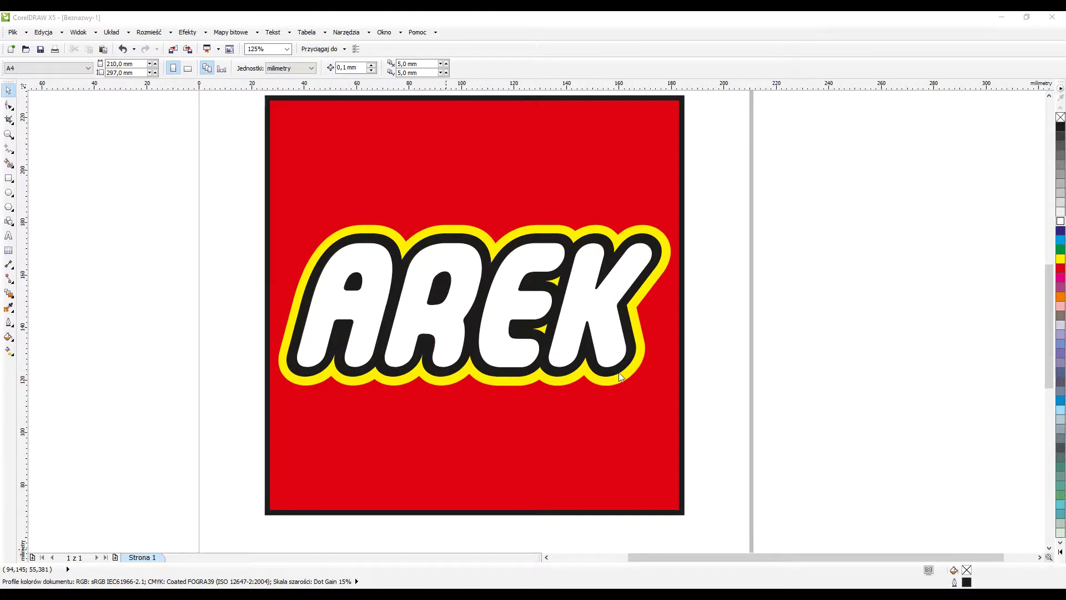
{"action": "scroll", "coordinate": [621, 377], "scroll_direction": "down", "scroll_amount": 1}
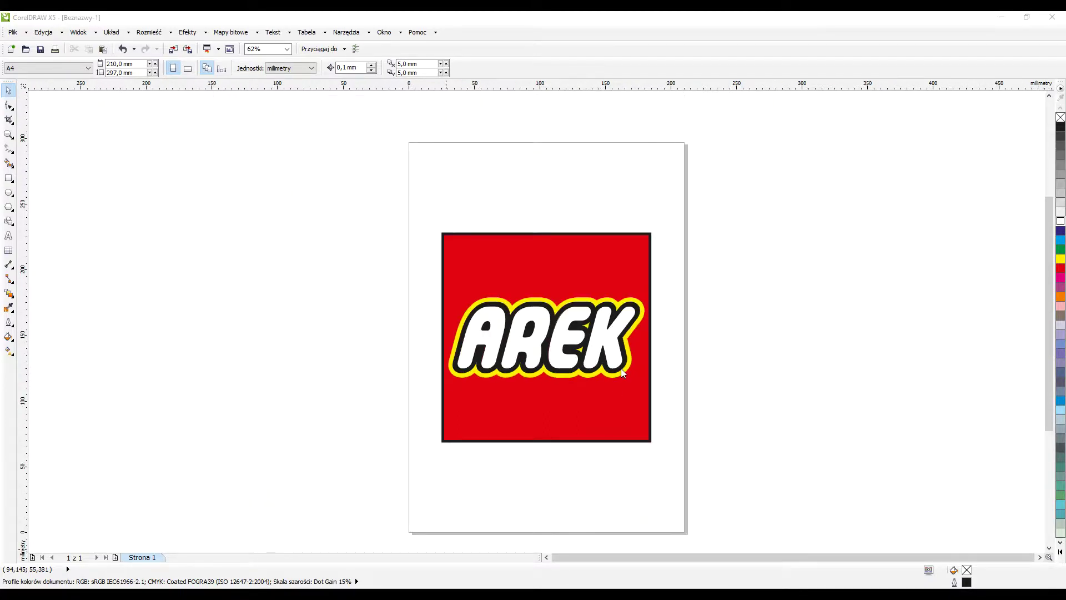